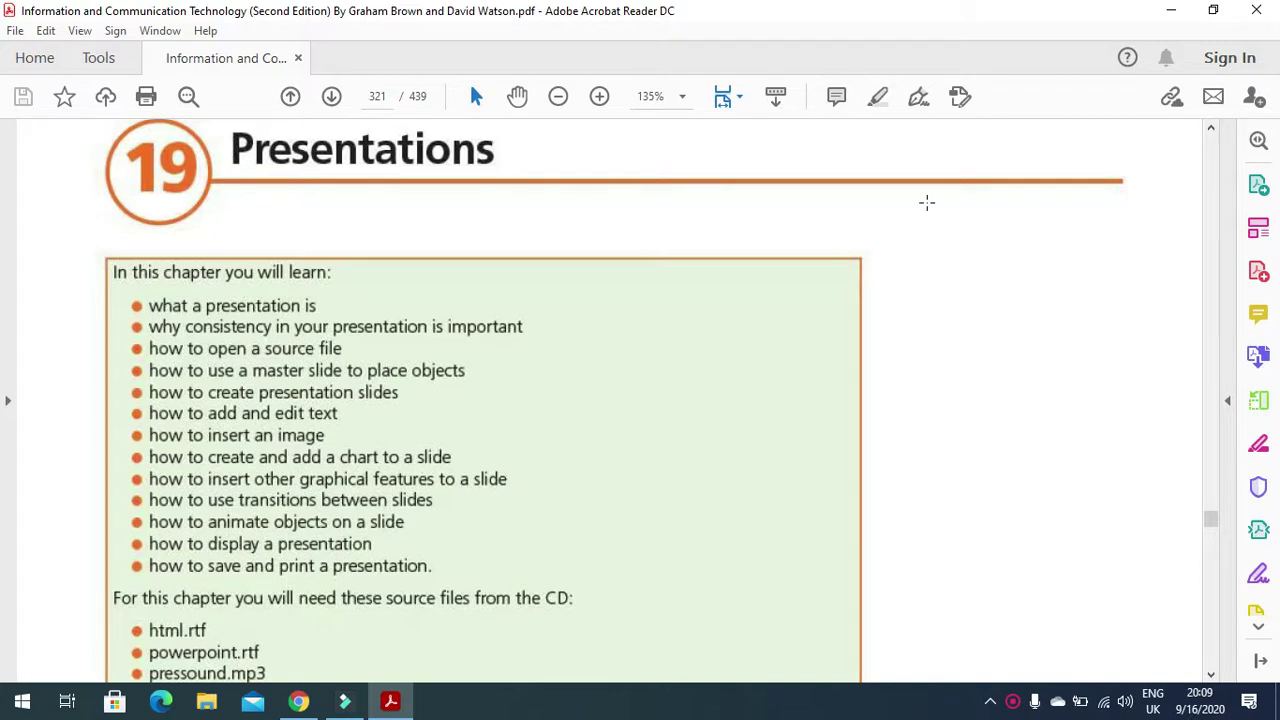
- Read the Presentations chapter from its introduction through section 19.2 to the instructions for Task 19a
scroll(689, 441, "down", 10)
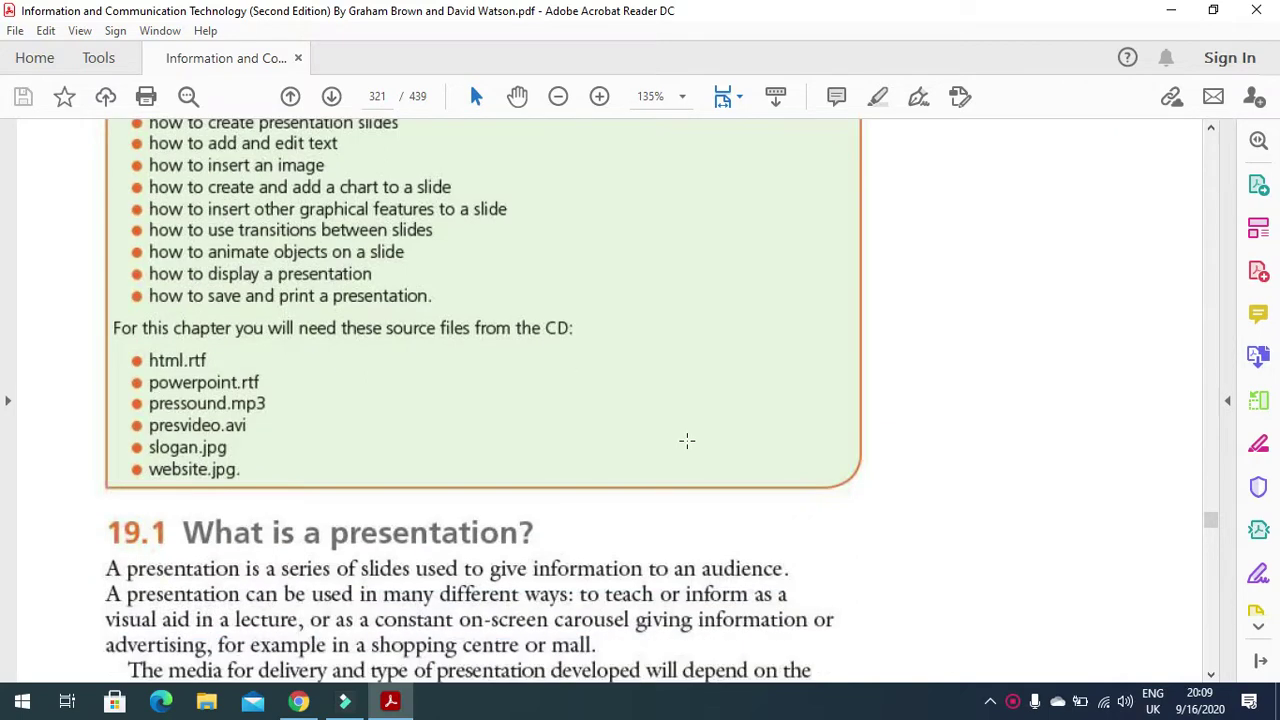
scroll(689, 441, "down", 9)
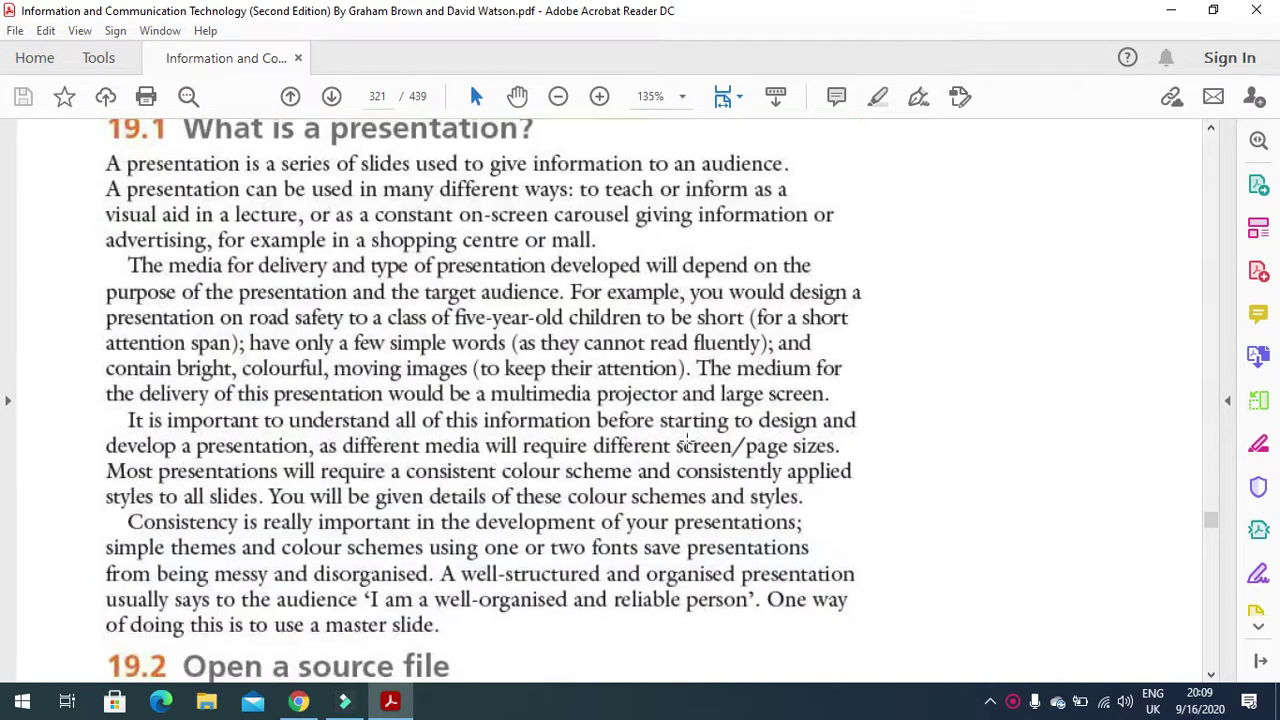
scroll(686, 441, "down", 2)
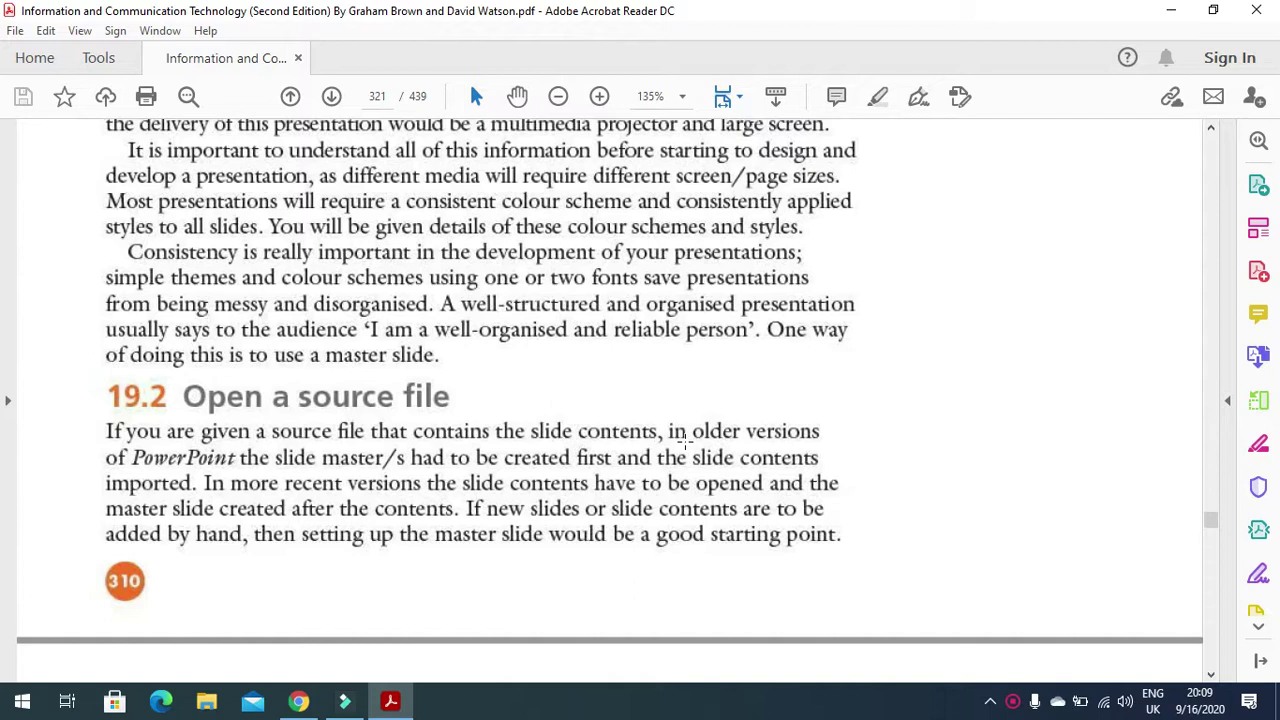
scroll(686, 441, "down", 10)
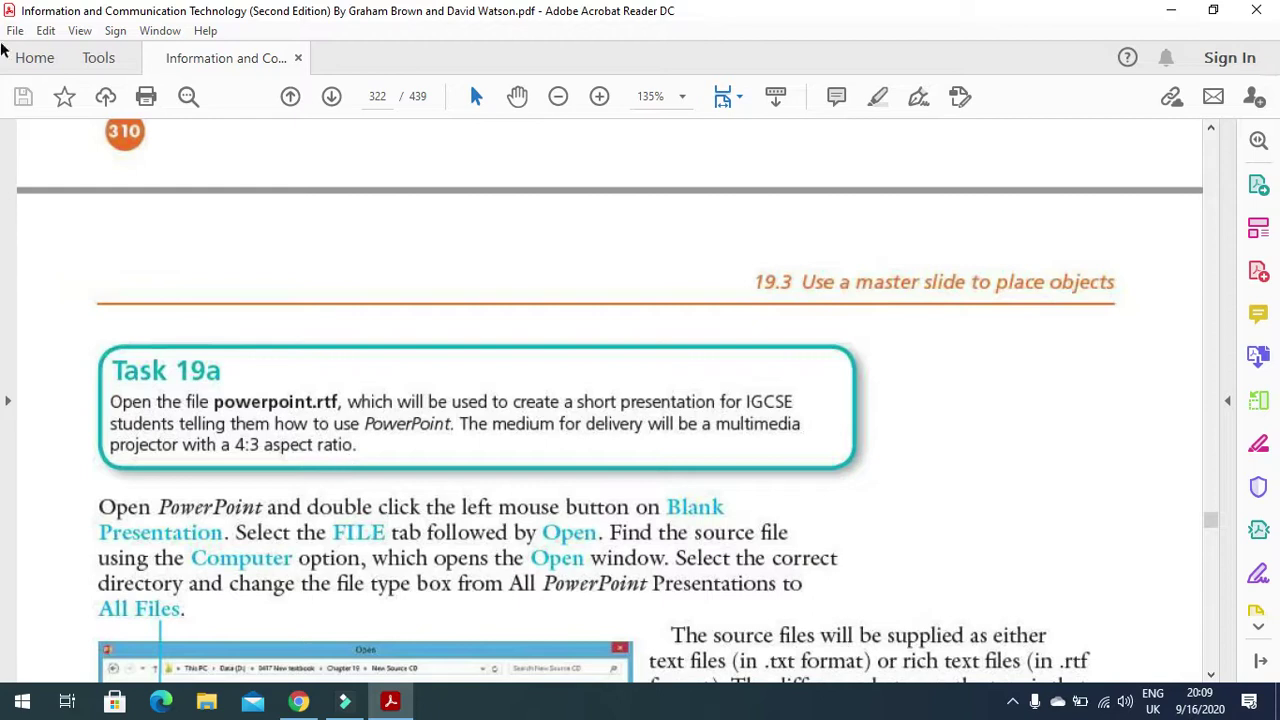
- Launch PowerPoint 2016 and create a blank presentation
left_click(22, 702)
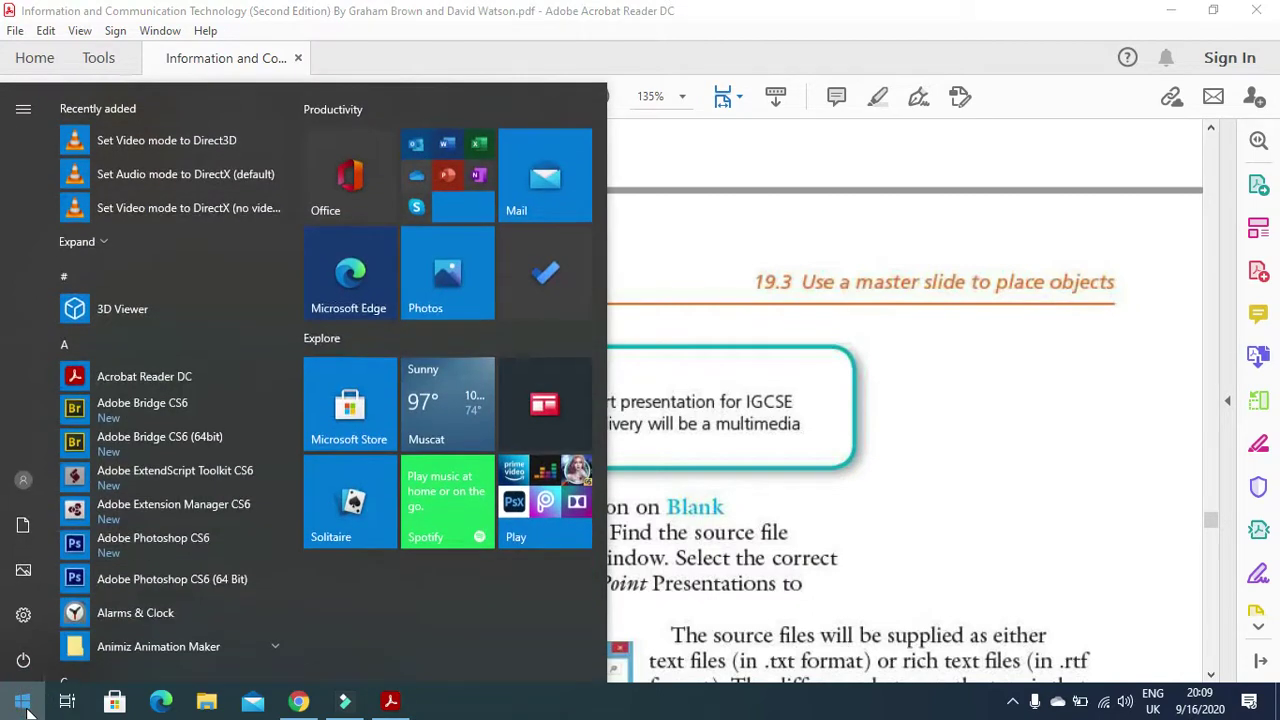
type("power")
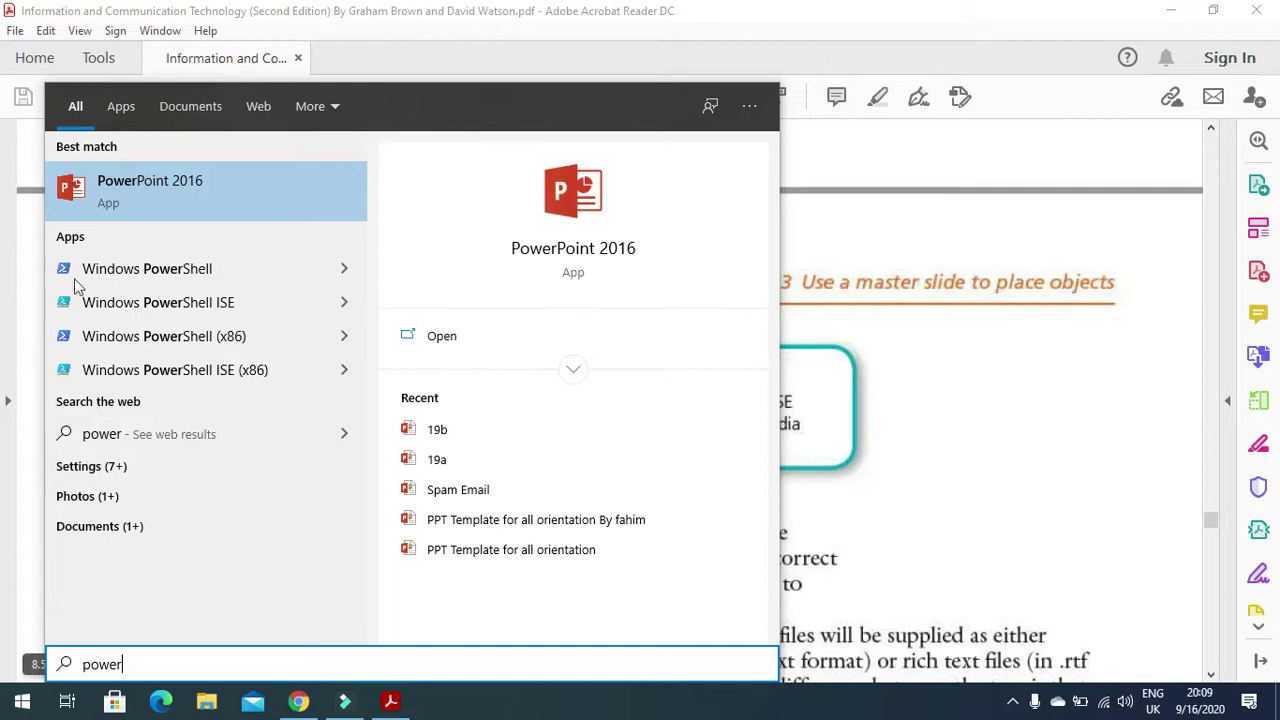
left_click(183, 183)
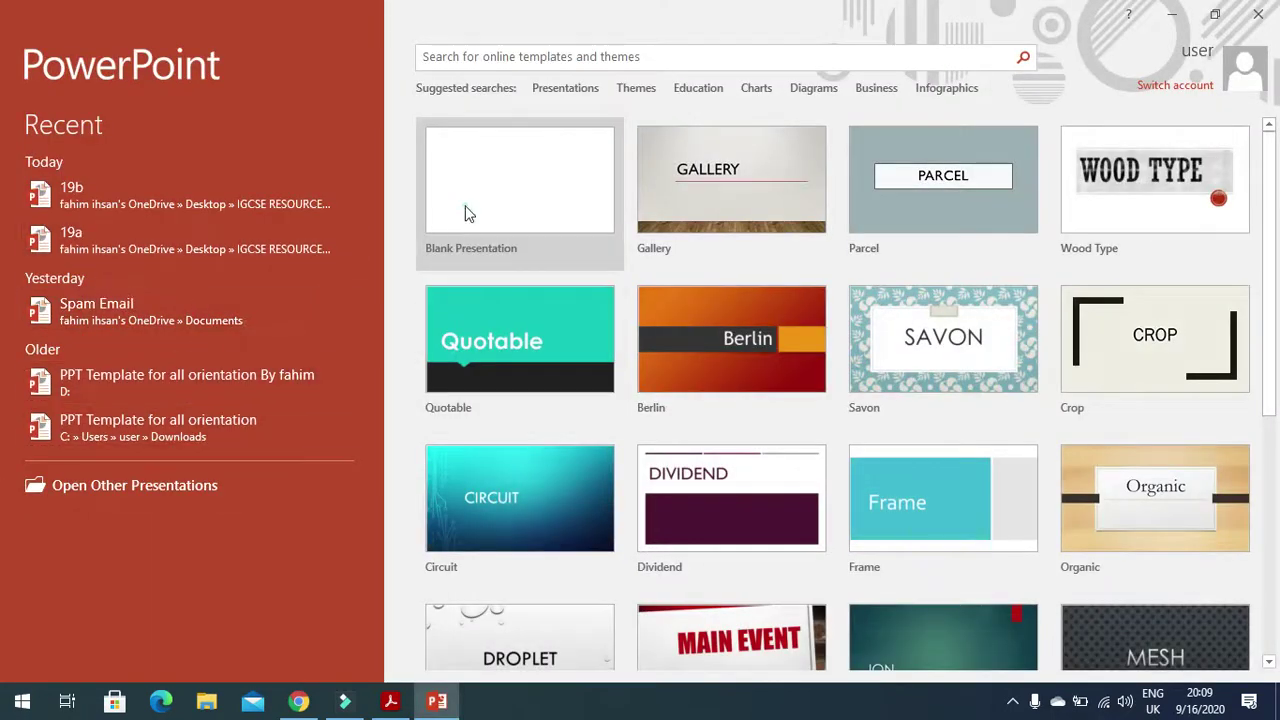
left_click(466, 208)
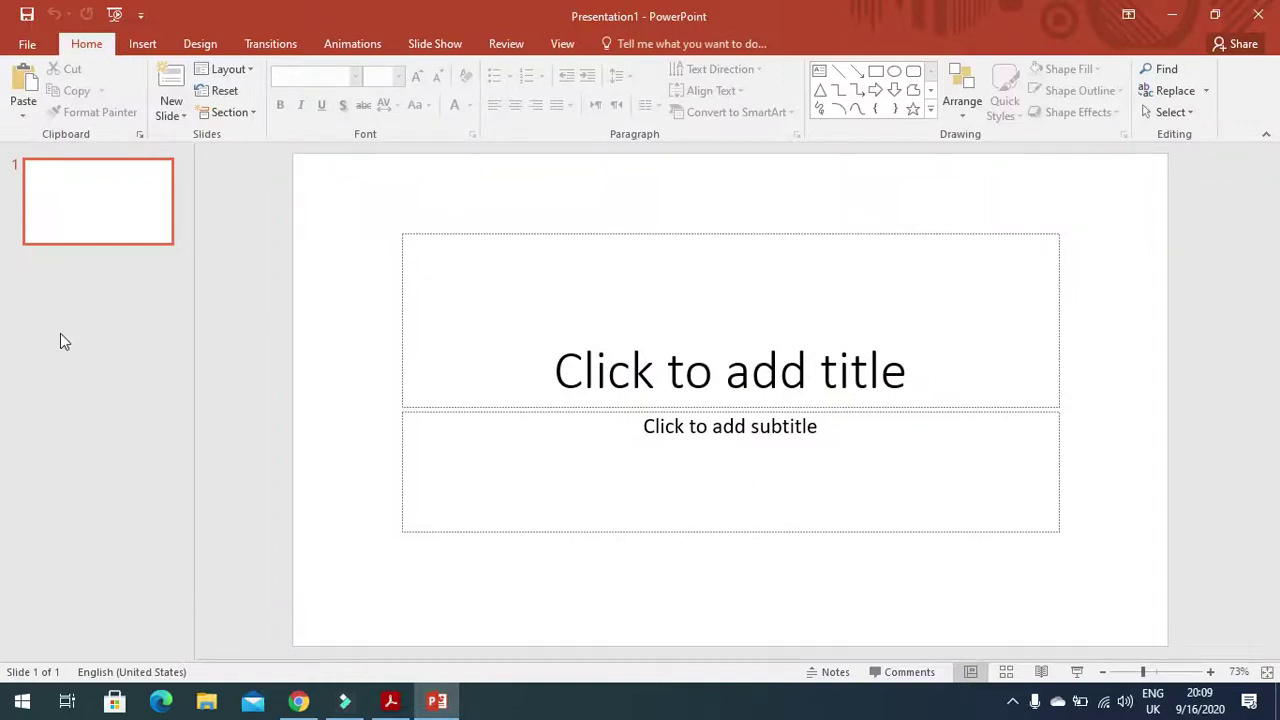
- Start opening a file and browse from the Desktop through IGCSE RESOURCE FILES and Chapter source files to the Chapter19 folder
left_click(30, 46)
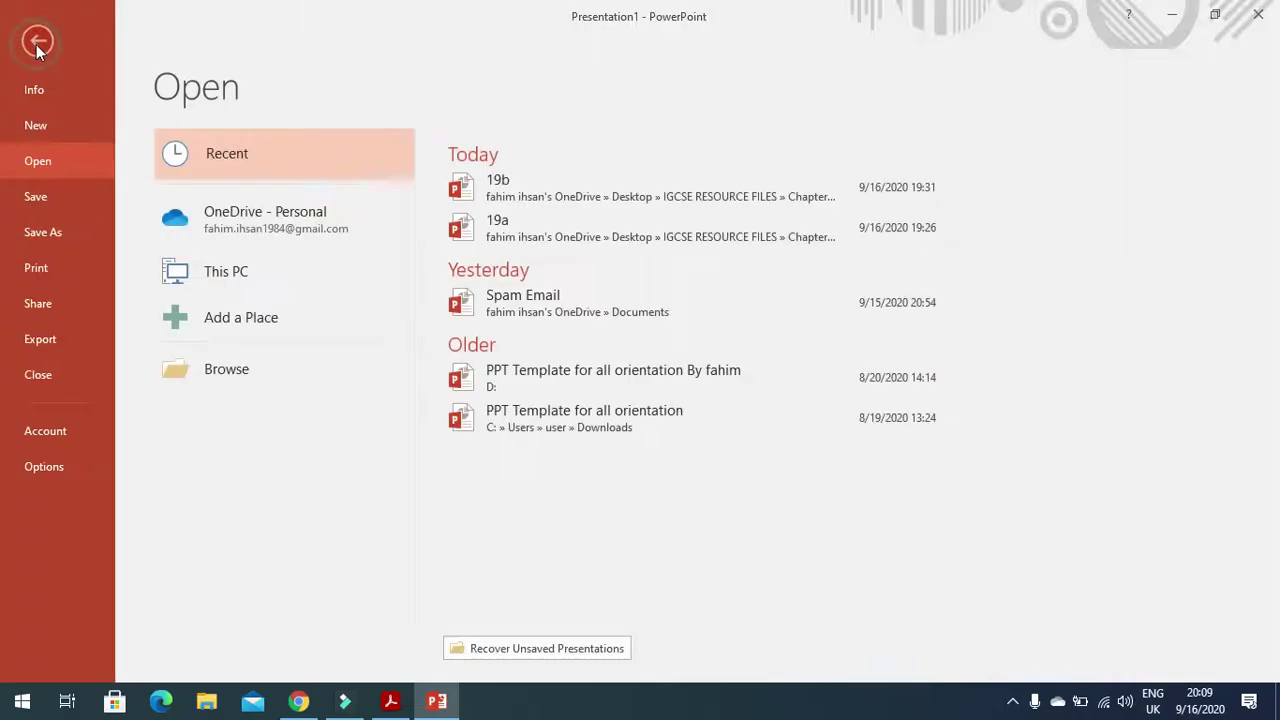
left_click(63, 162)
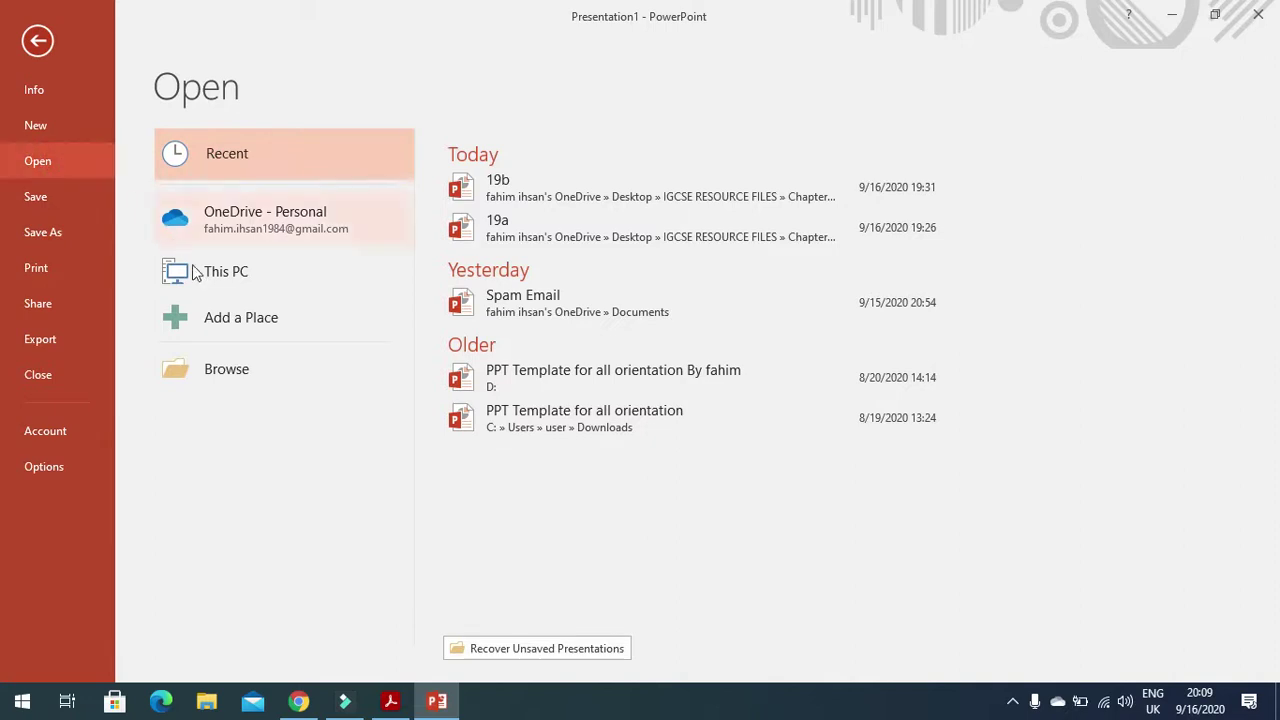
left_click(245, 376)
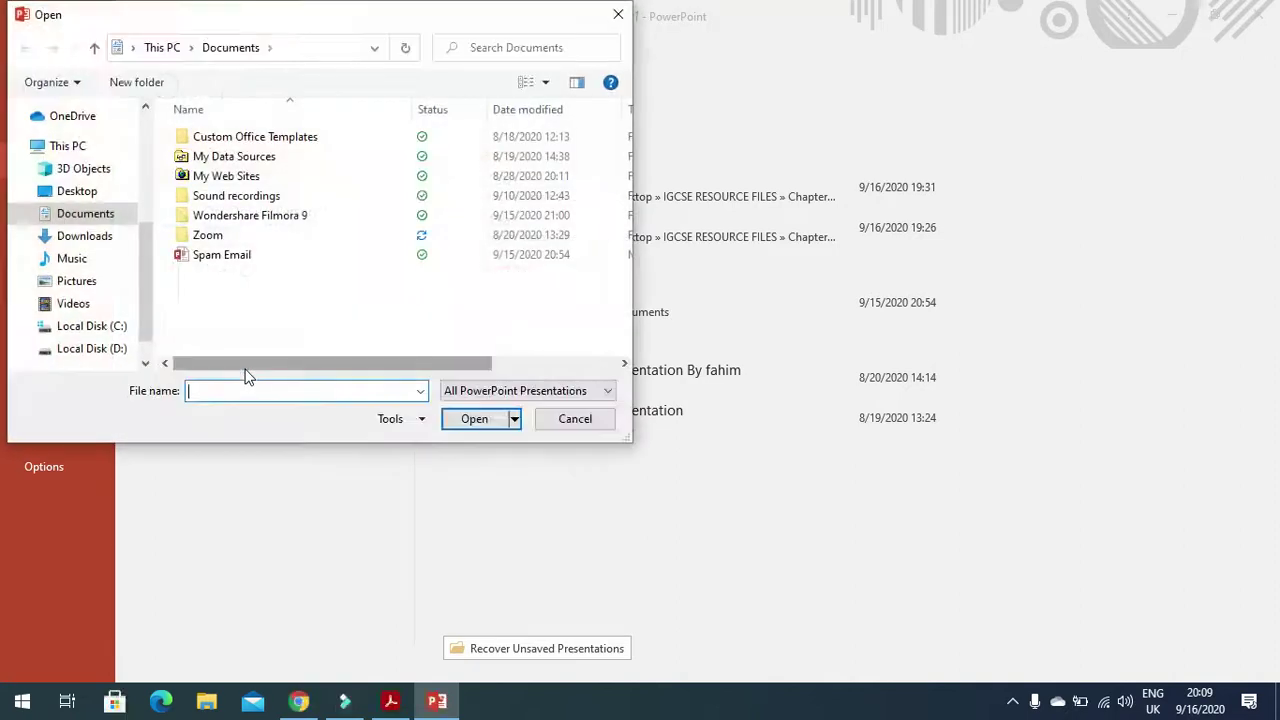
left_click(87, 199)
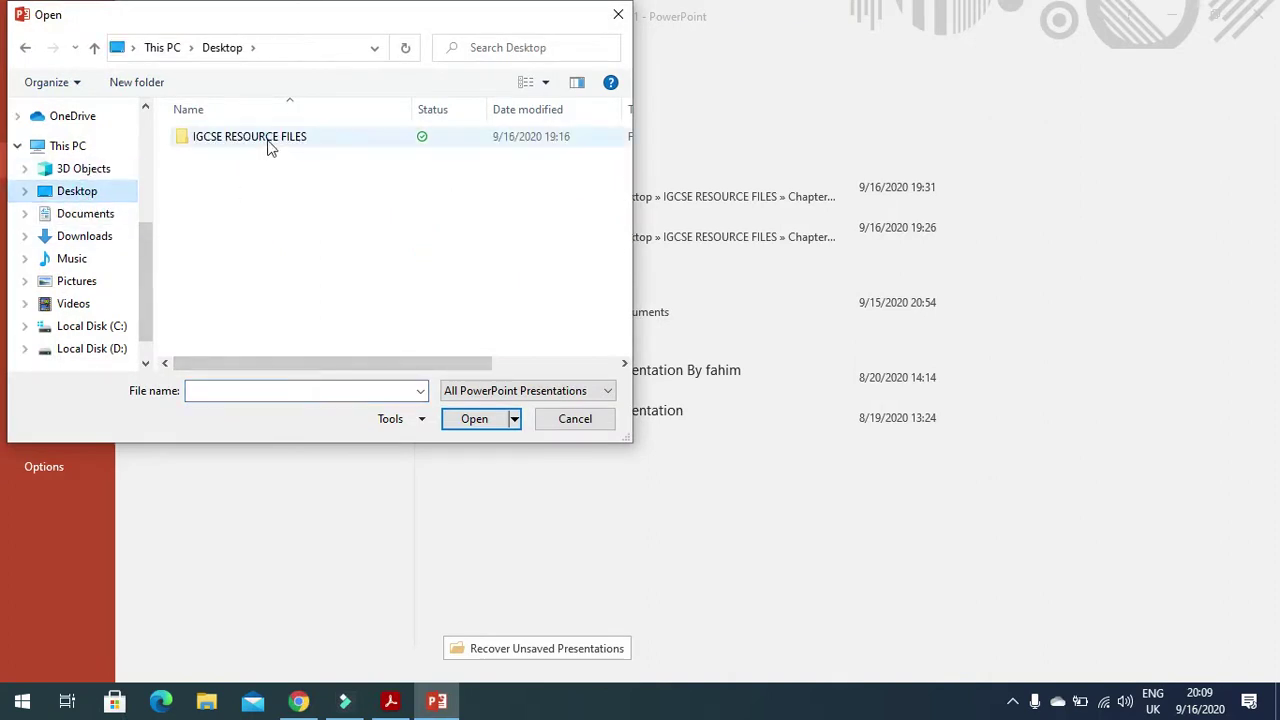
double_click(267, 139)
double_click(267, 140)
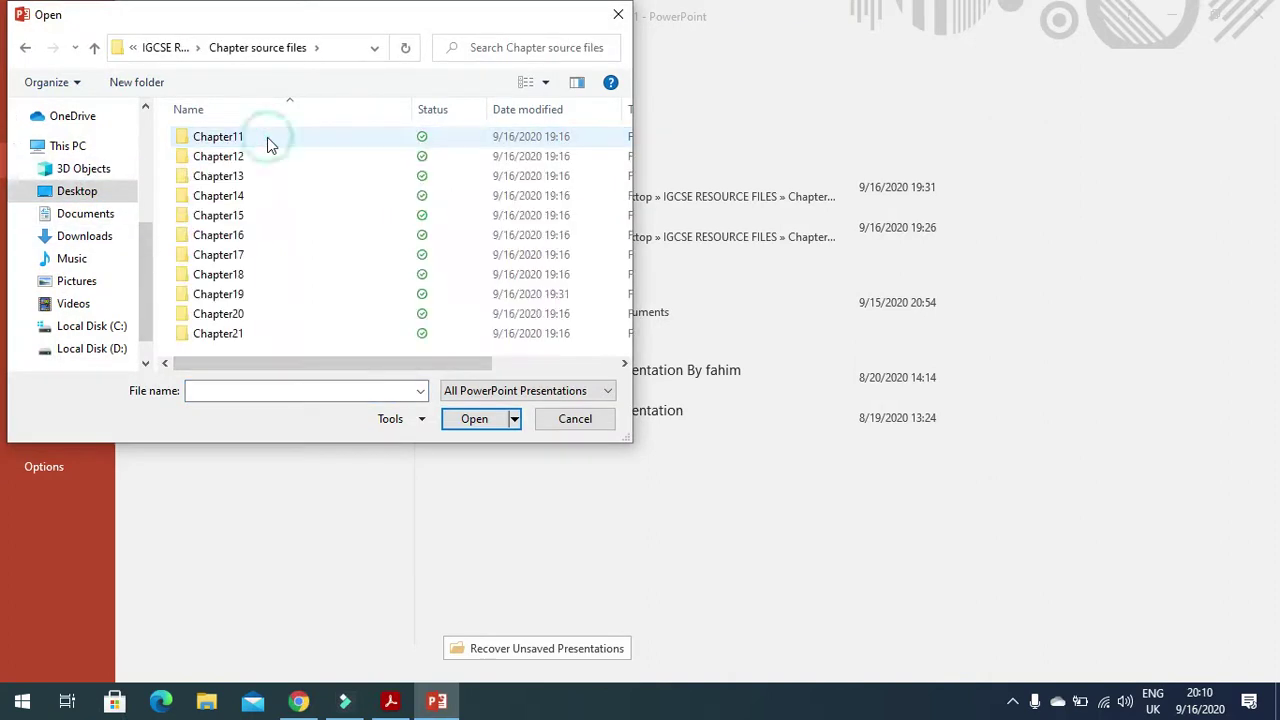
double_click(250, 295)
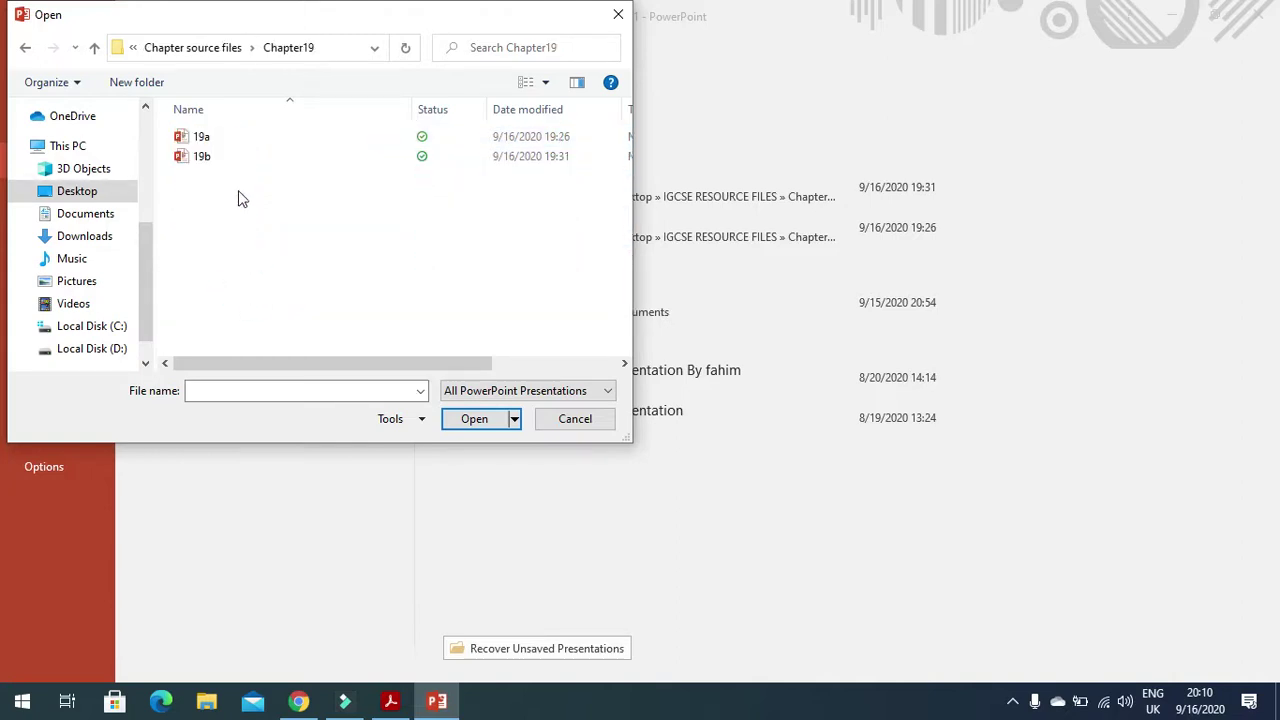
- Show all file types in the Chapter19 folder and open the powerpoint source file as a presentation
left_click(485, 392)
left_click(470, 404)
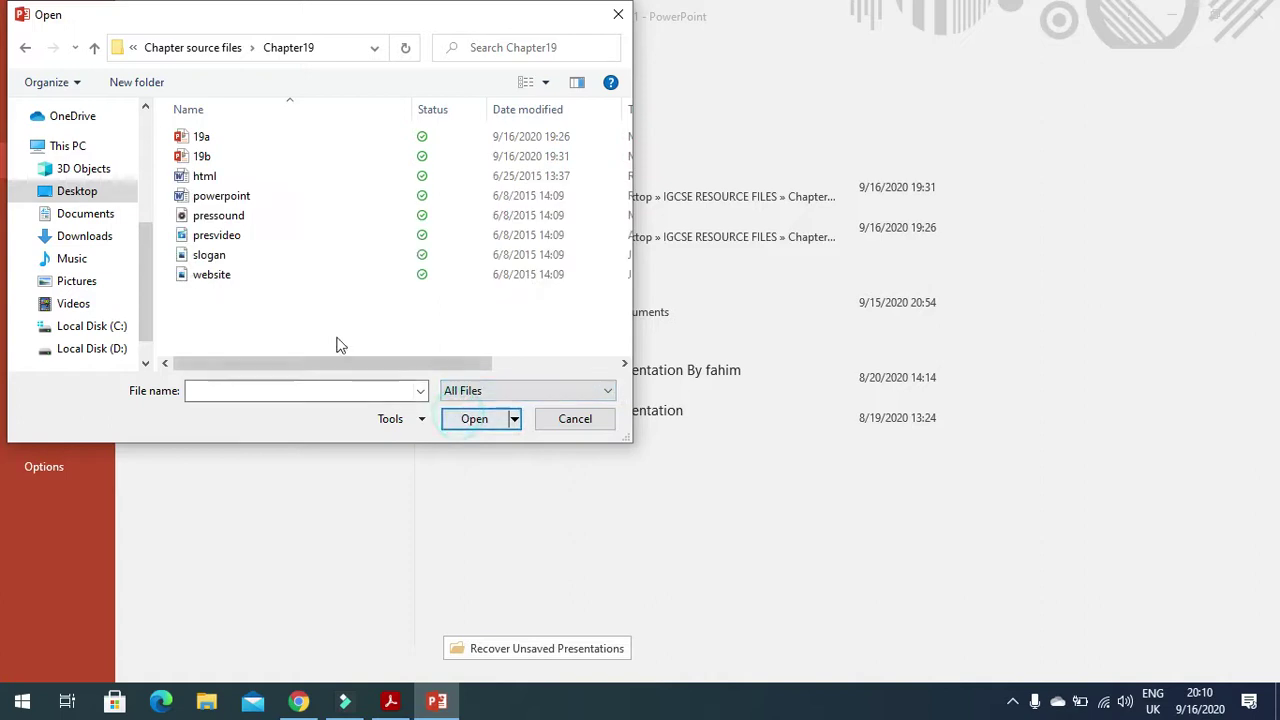
left_click(230, 197)
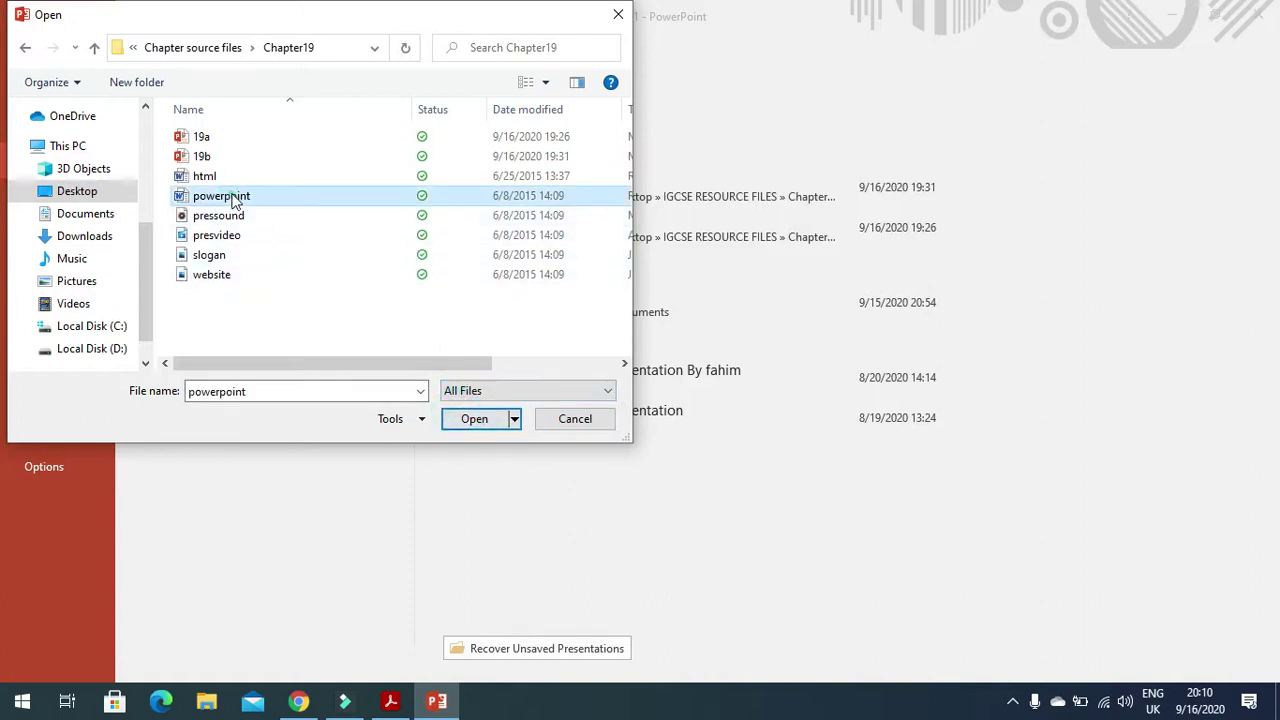
left_click(464, 421)
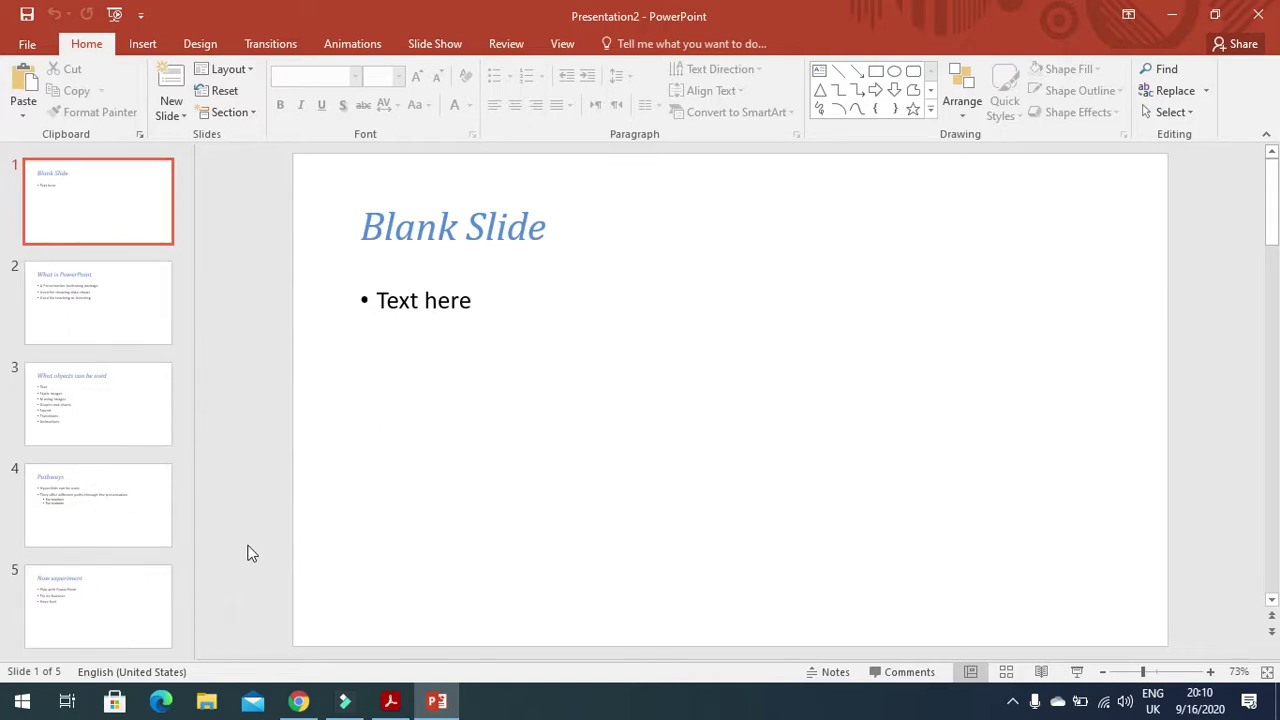
- Switch to Acrobat Reader and read the rest of Task 19a and section 19.3 on master slides, up to Task 19b
left_click(390, 703)
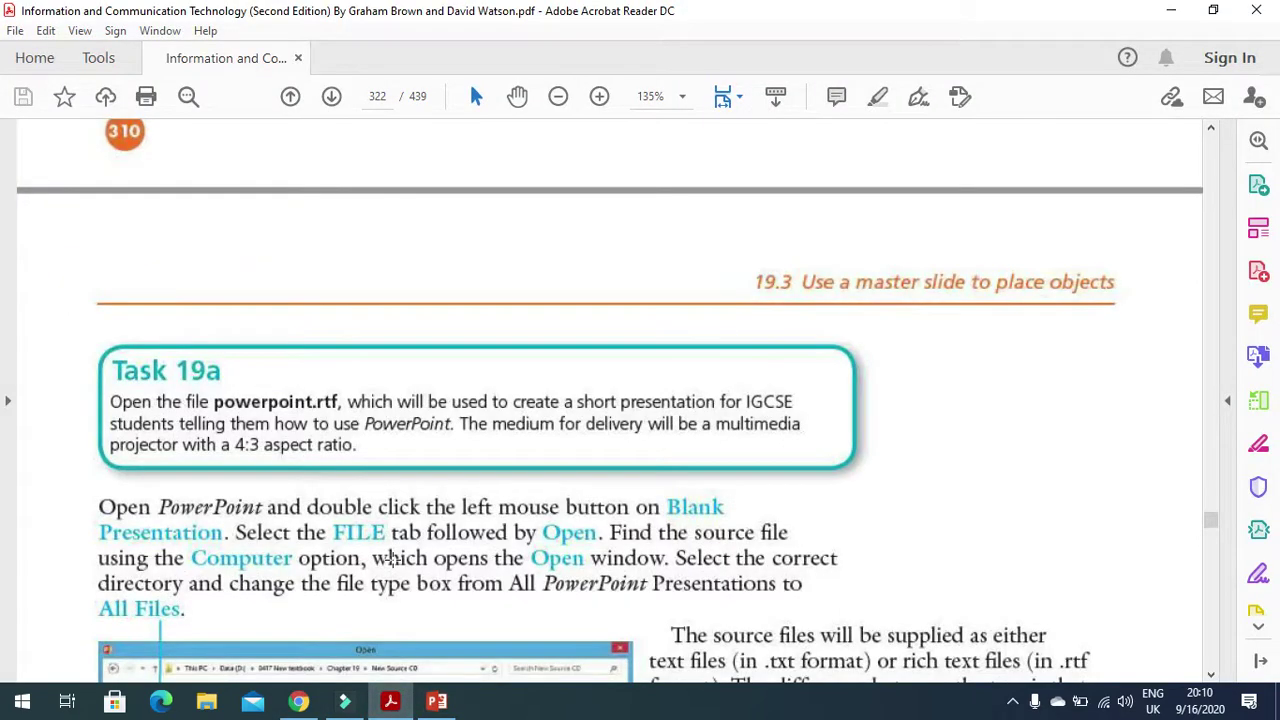
scroll(390, 557, "down", 5)
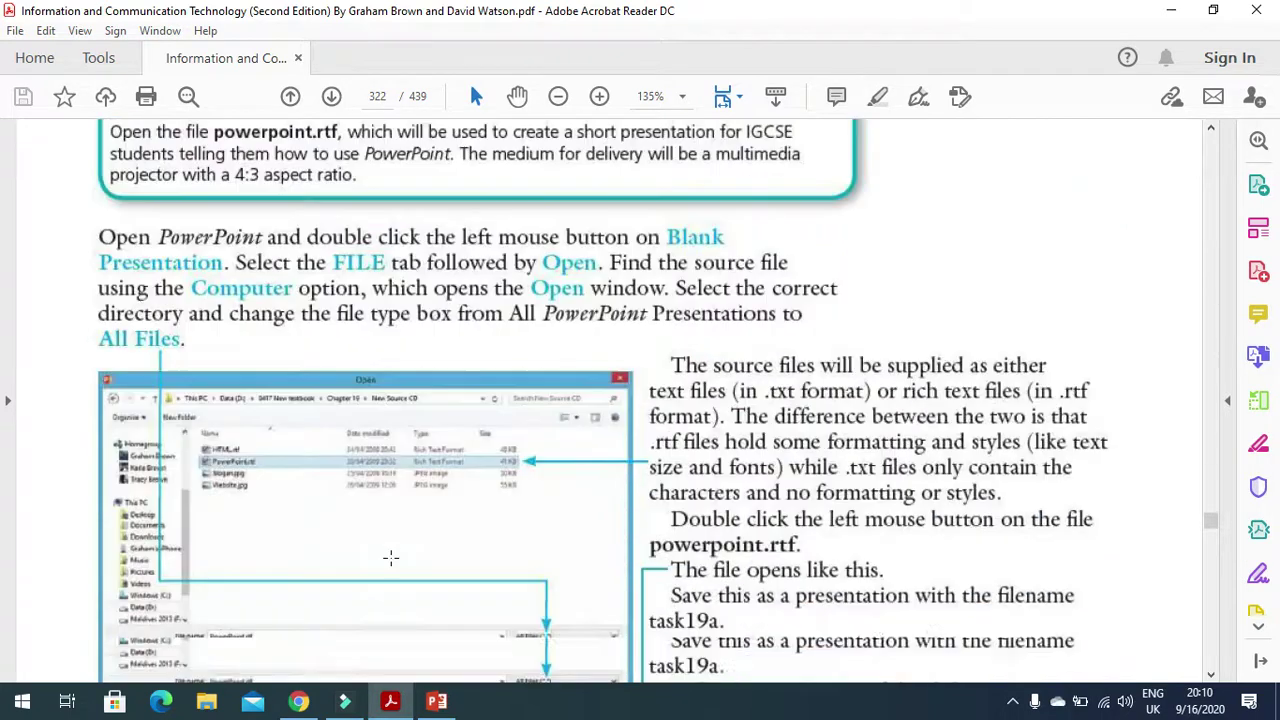
scroll(390, 557, "down", 3)
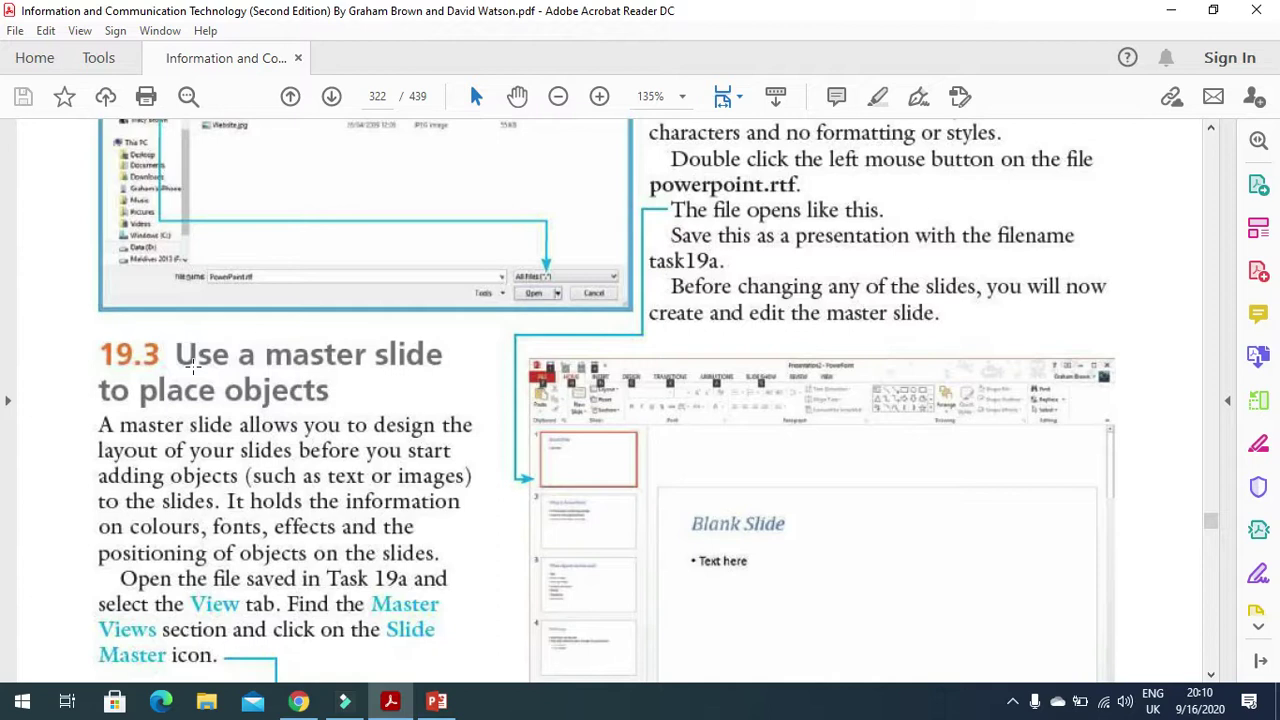
scroll(333, 485, "down", 1)
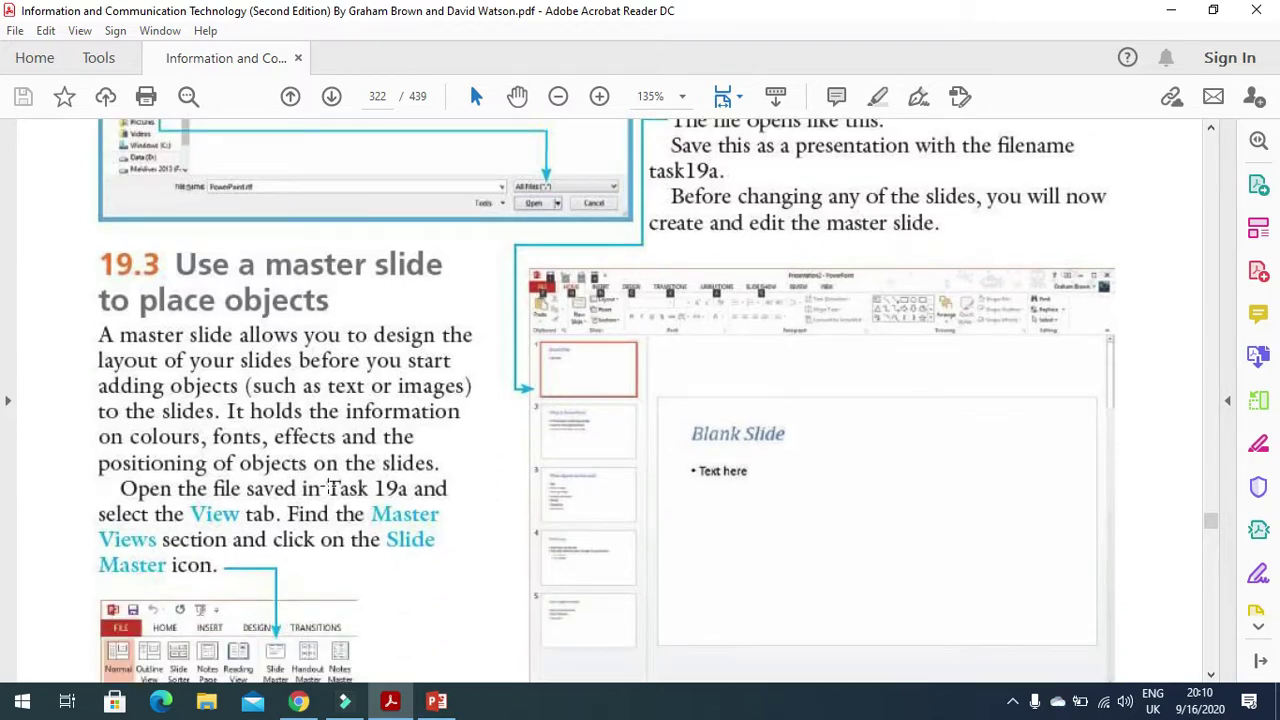
scroll(330, 488, "down", 1)
scroll(328, 485, "down", 3)
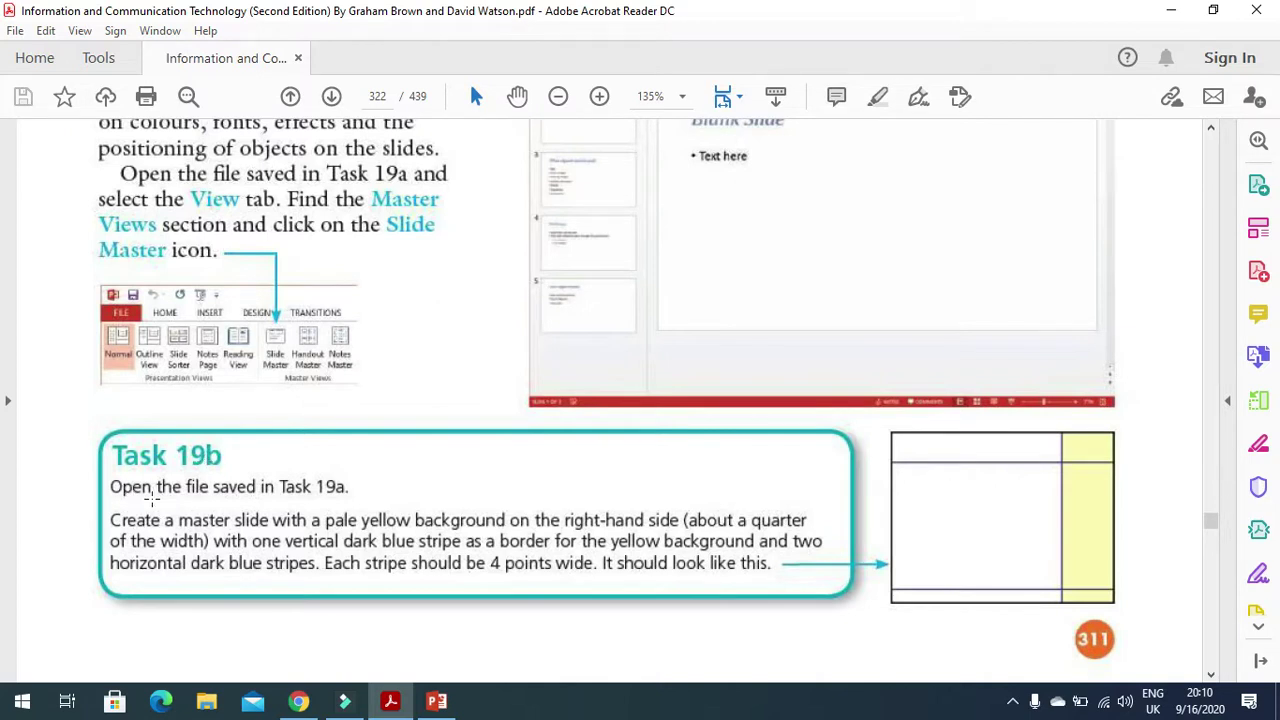
- Switch to PowerPoint and save the imported slides as a PowerPoint presentation named "task 19a" in the Documents folder
left_click(436, 702)
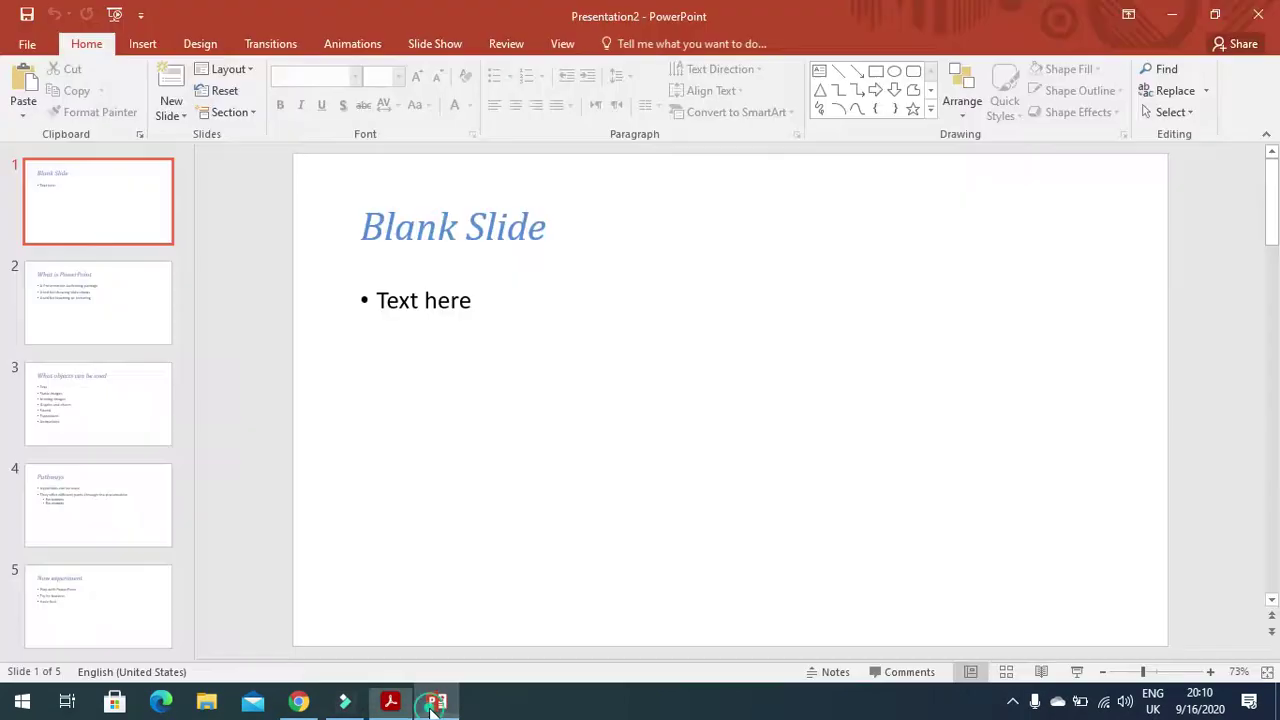
left_click(26, 44)
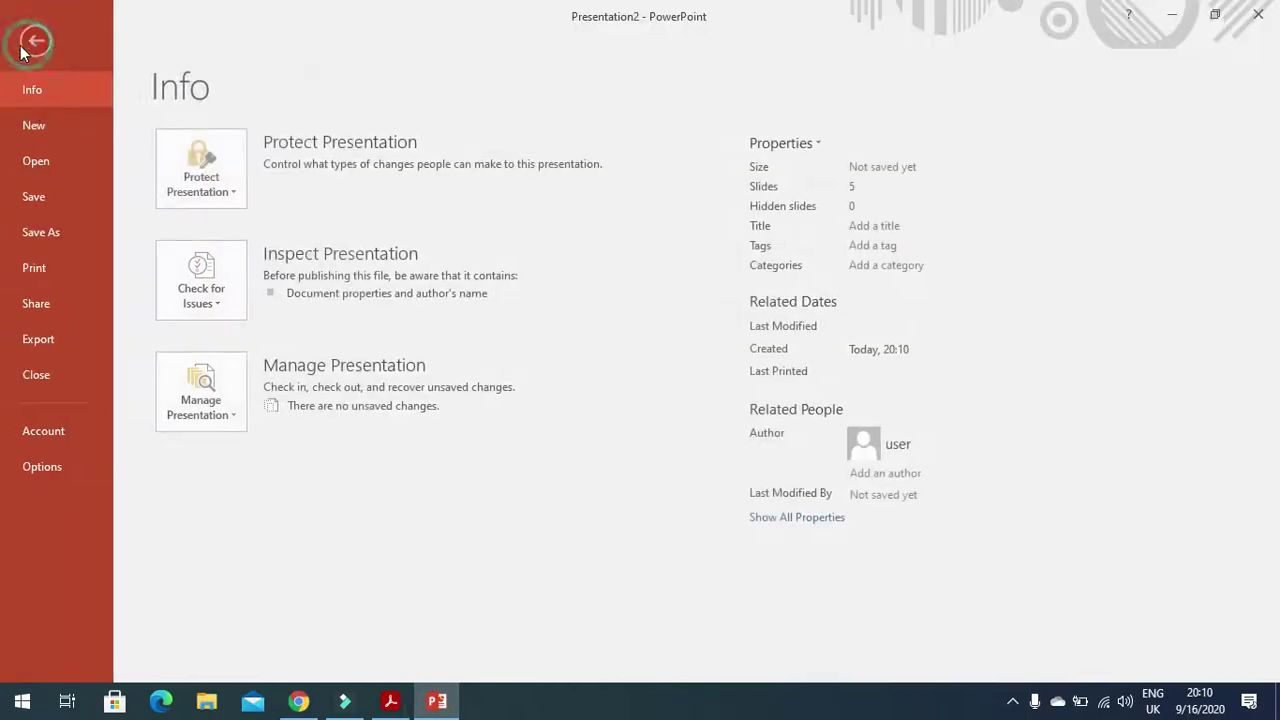
left_click(51, 230)
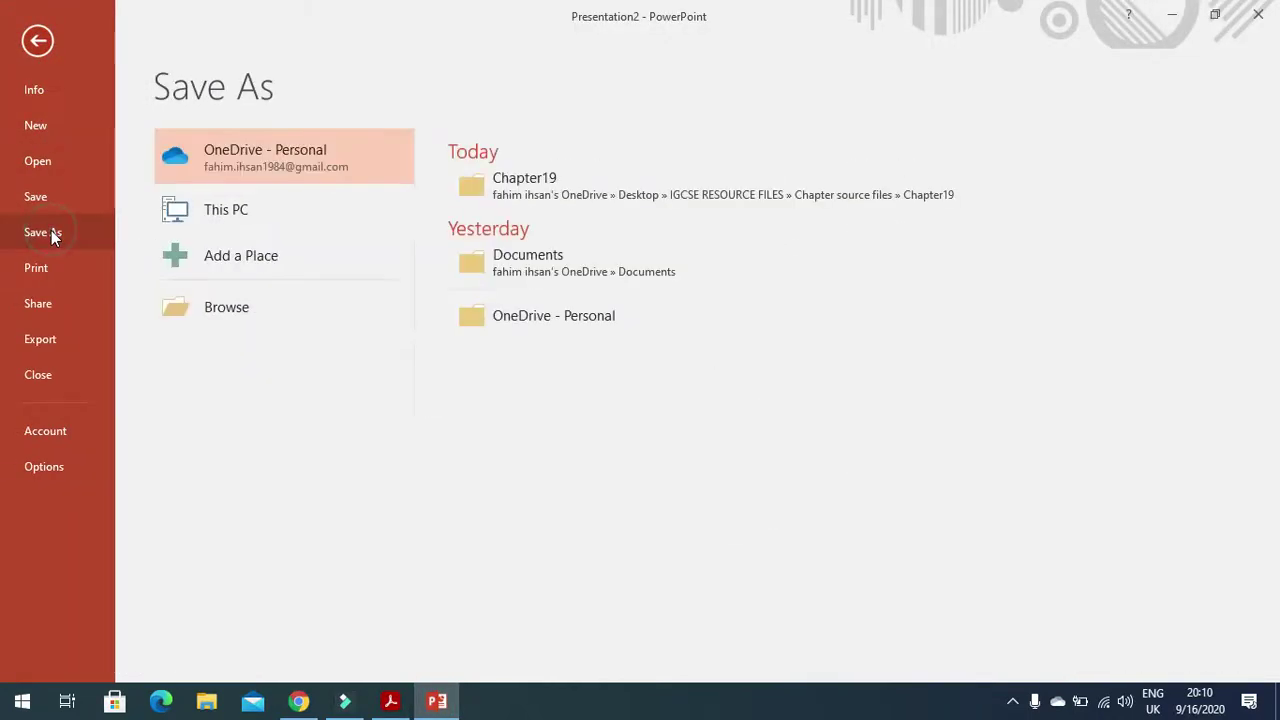
left_click(220, 303)
type("task ")
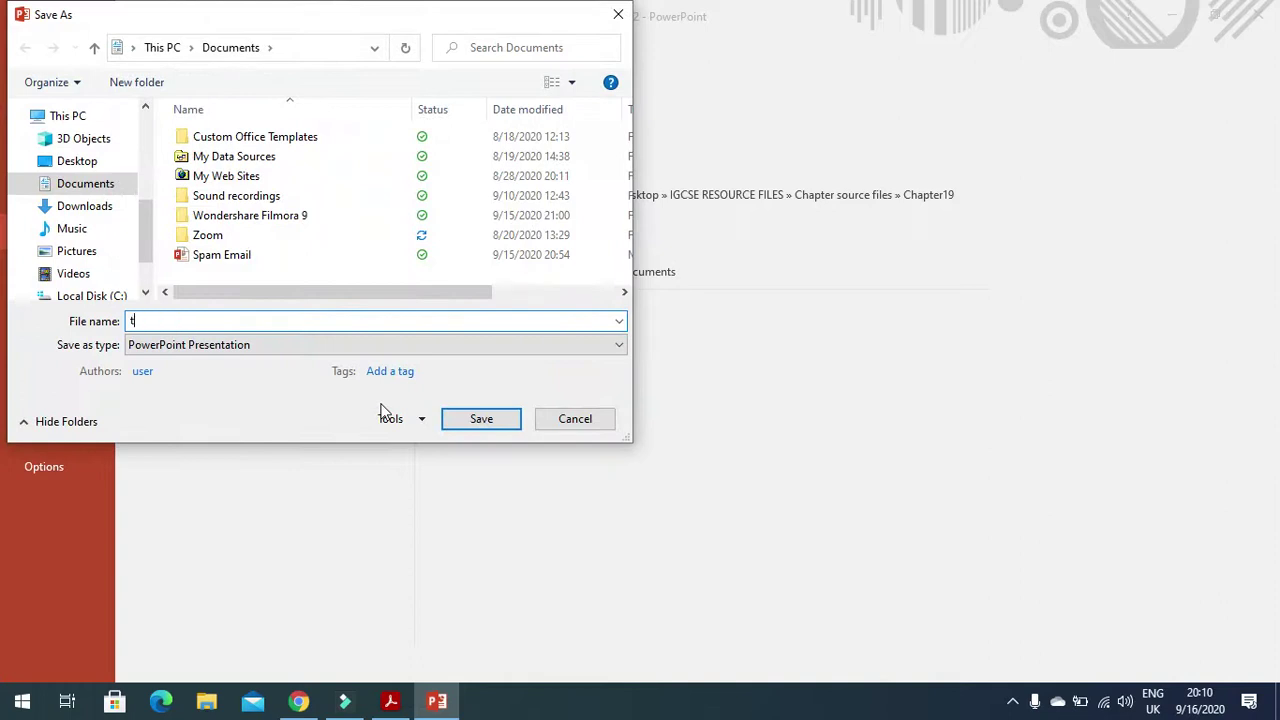
type("19a")
left_click(465, 422)
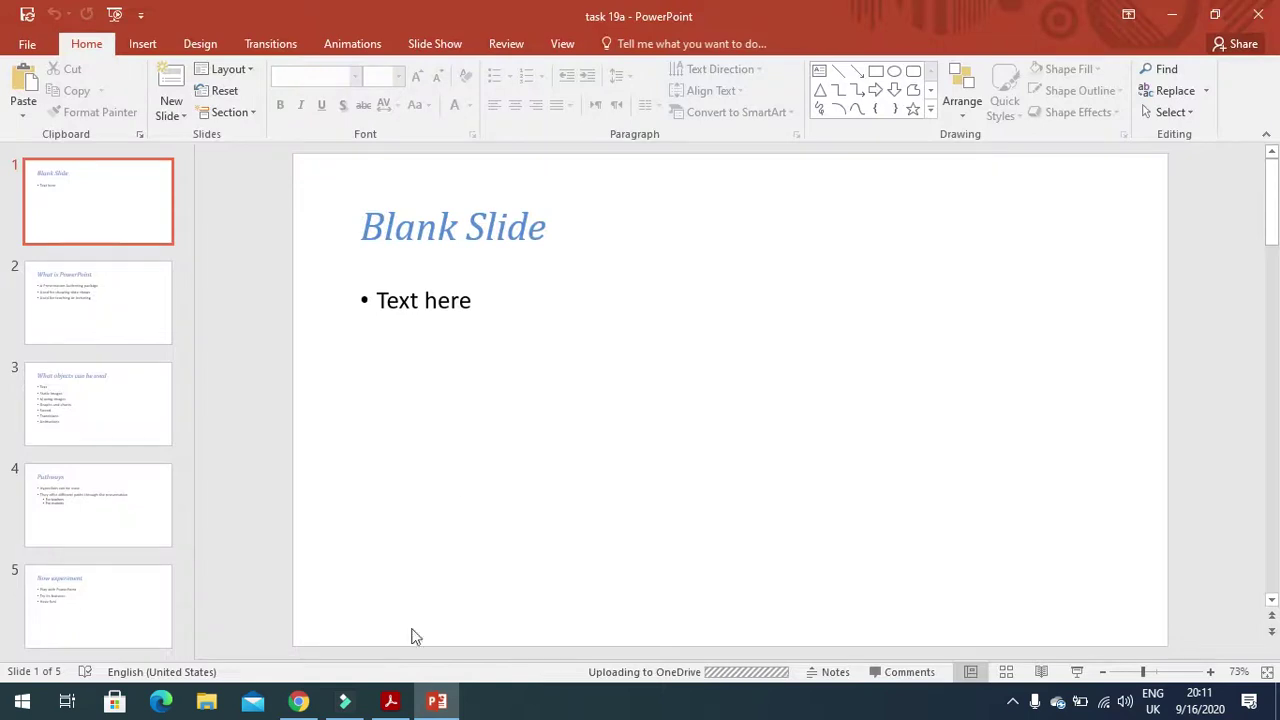
- Switch to Acrobat Reader and examine the Task 19b requirements for the master slide's background and stripes
left_click(391, 703)
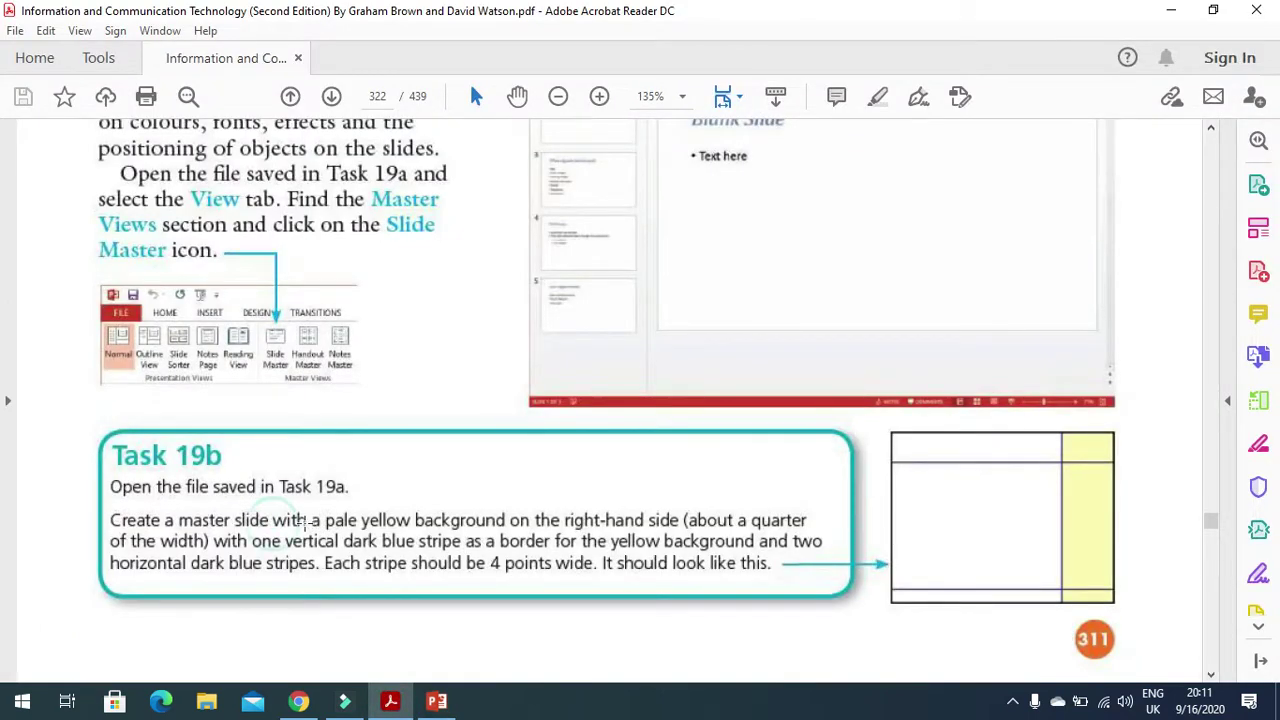
left_click_drag(272, 522, 773, 541)
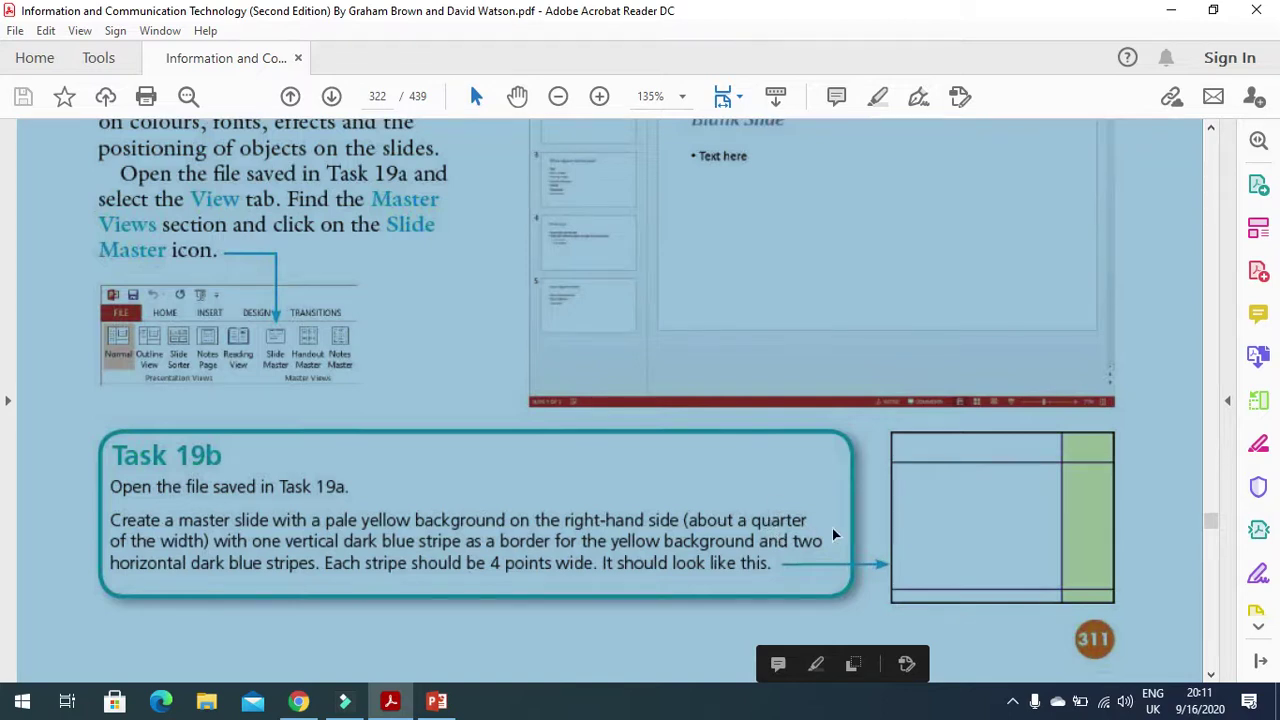
left_click(830, 500)
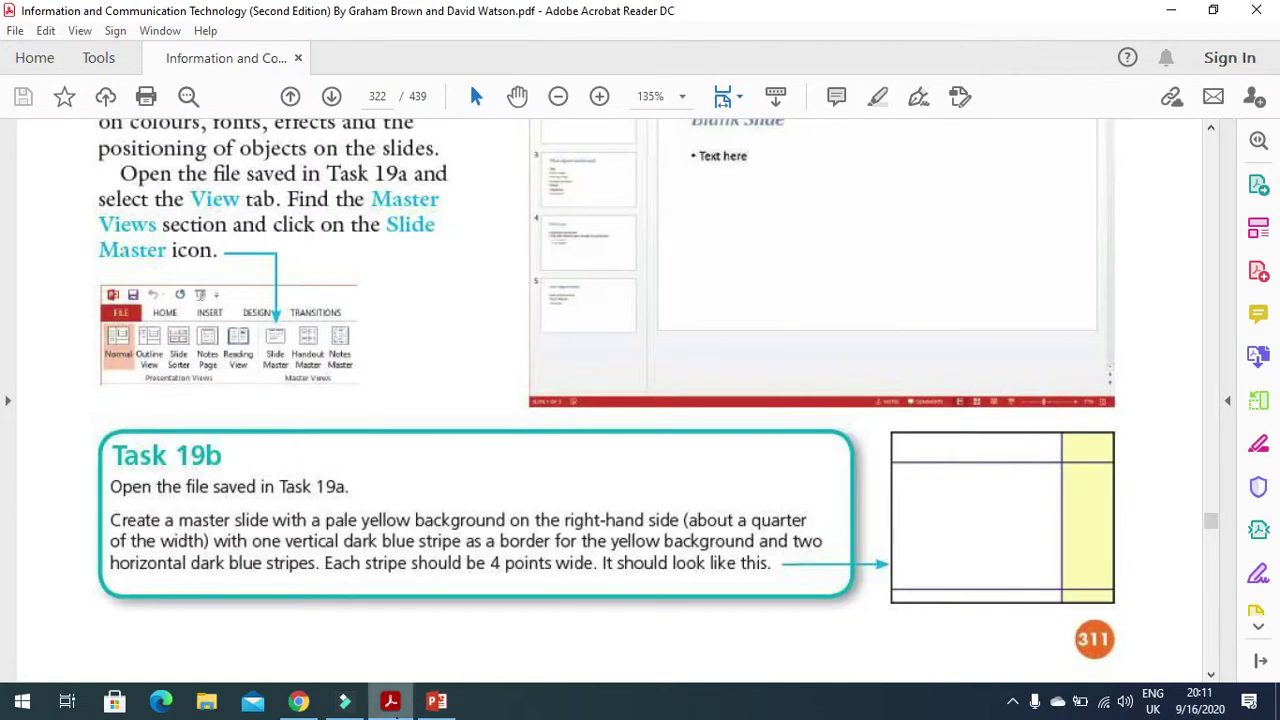
- Switch to PowerPoint and draw a nearly vertical line down the full height of slide 1, about a quarter of the width from its right edge
left_click(440, 703)
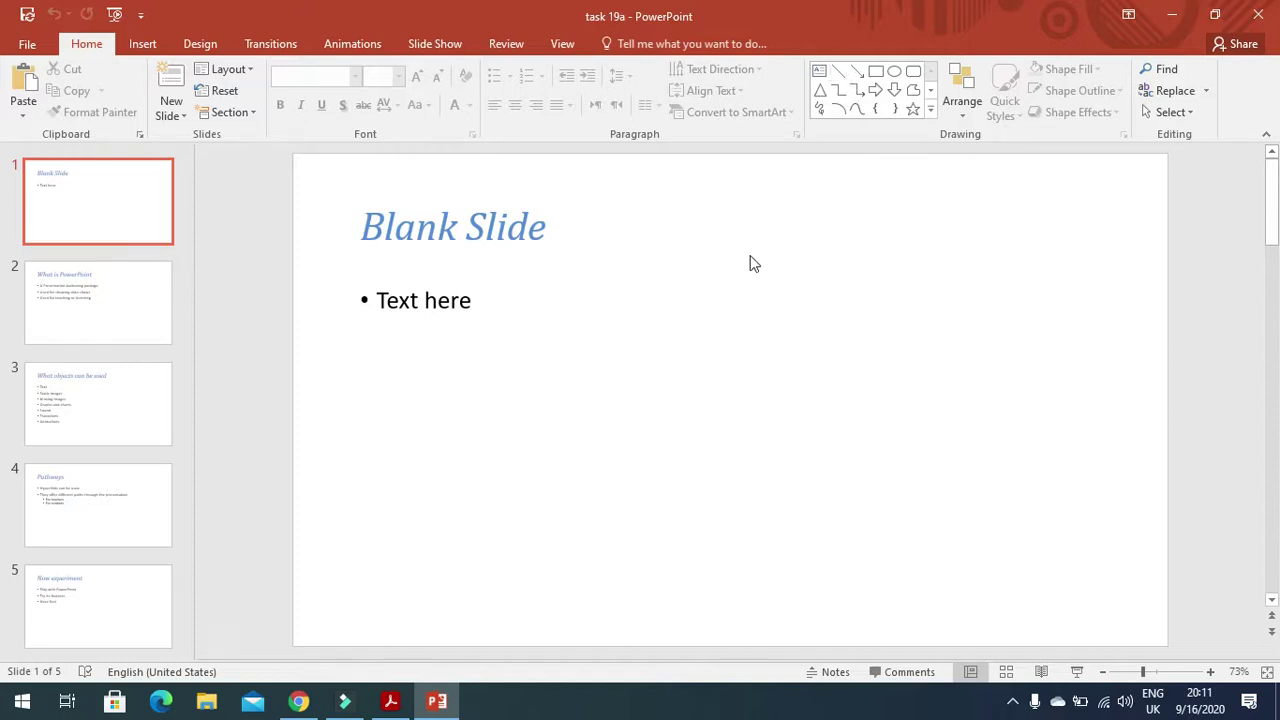
left_click(840, 73)
mouse_move(962, 151)
left_mouse_down()
mouse_move(997, 511)
mouse_move(971, 646)
left_mouse_up()
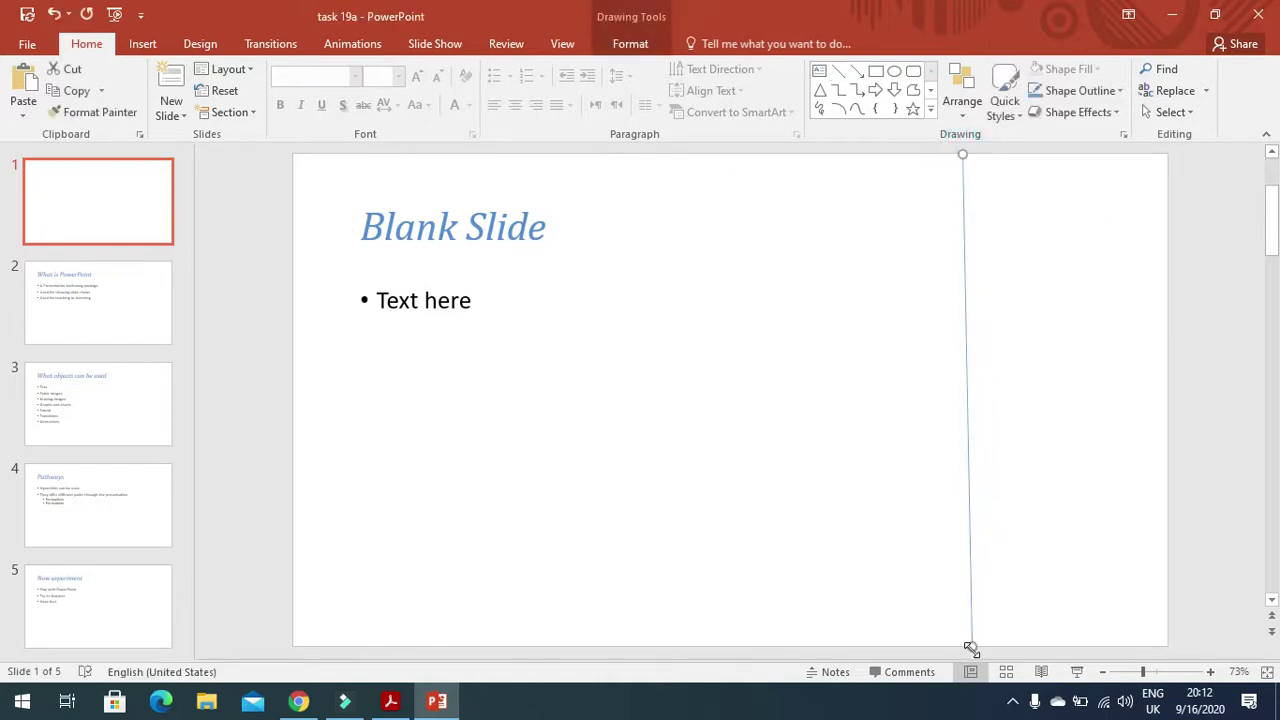
left_click(1041, 483)
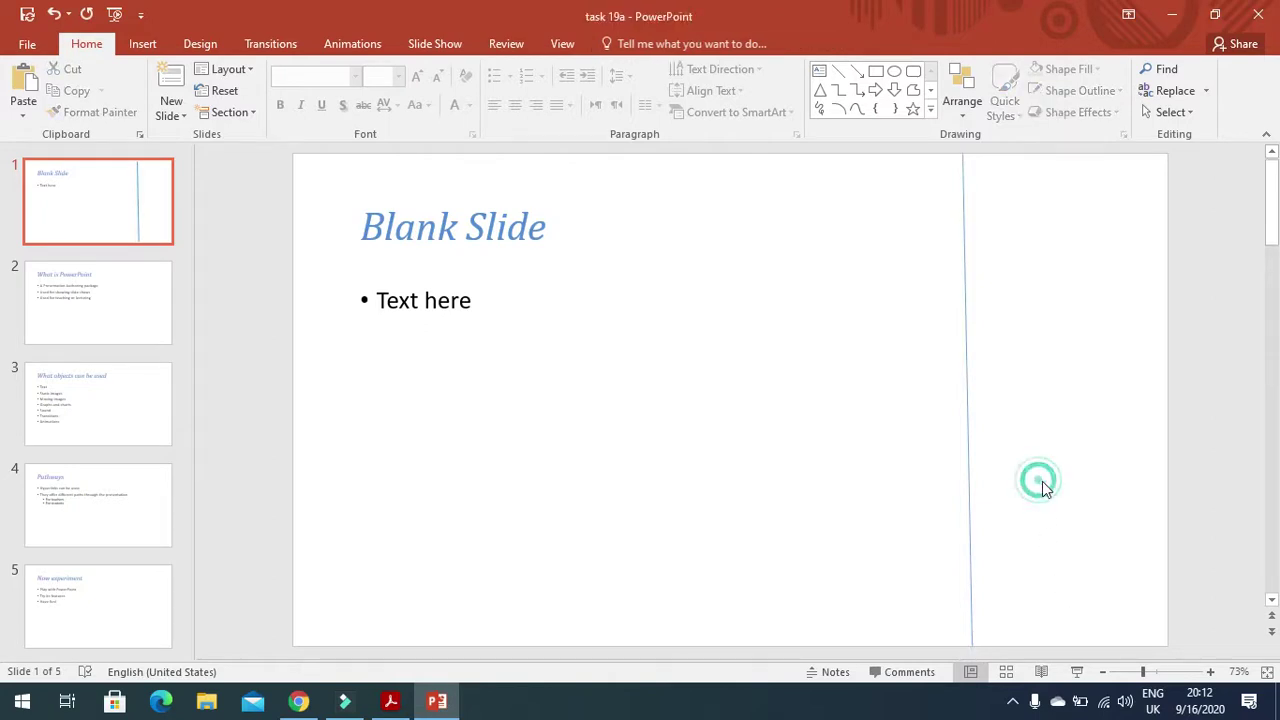
left_click(149, 43)
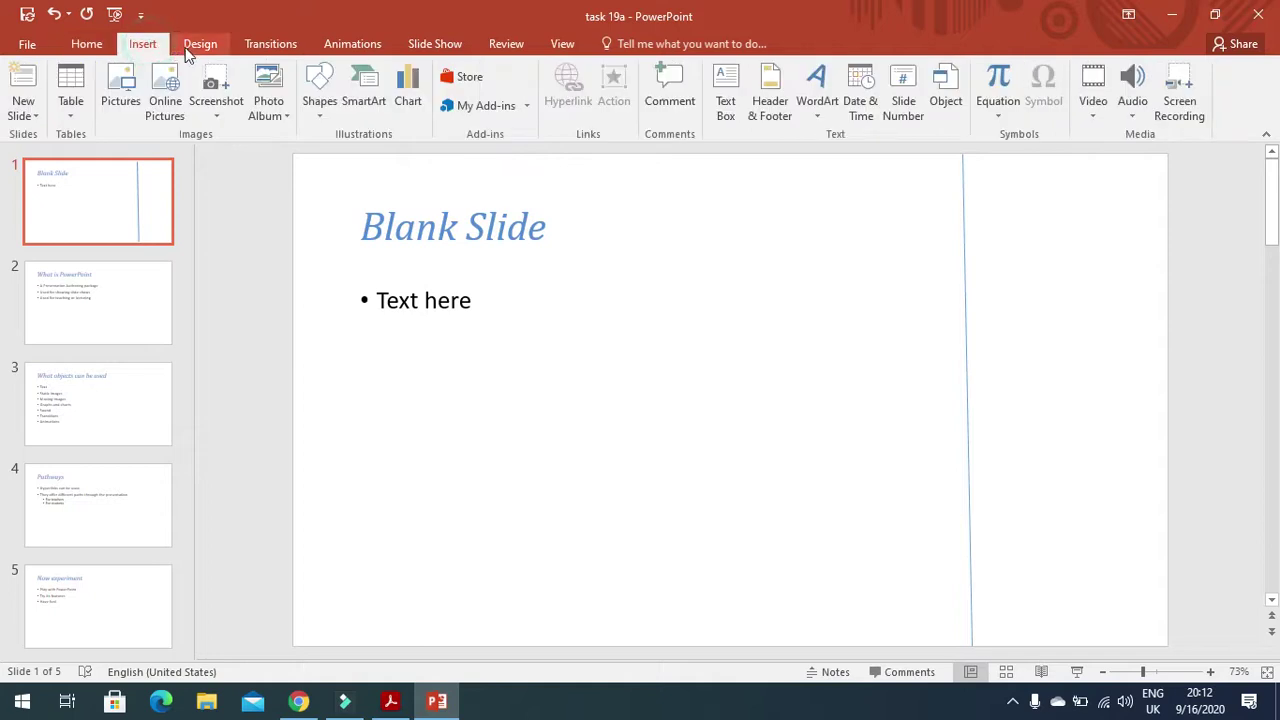
left_click(196, 47)
left_click(255, 45)
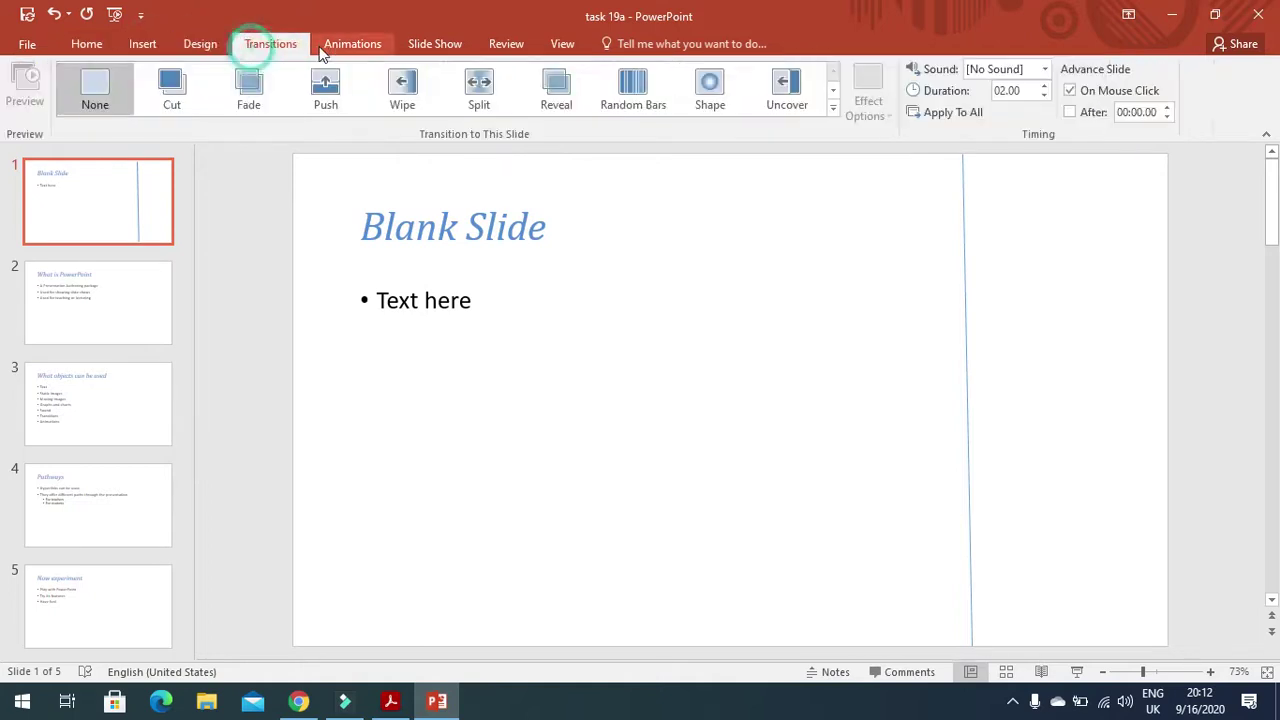
left_click(350, 46)
left_click(446, 43)
left_click(566, 46)
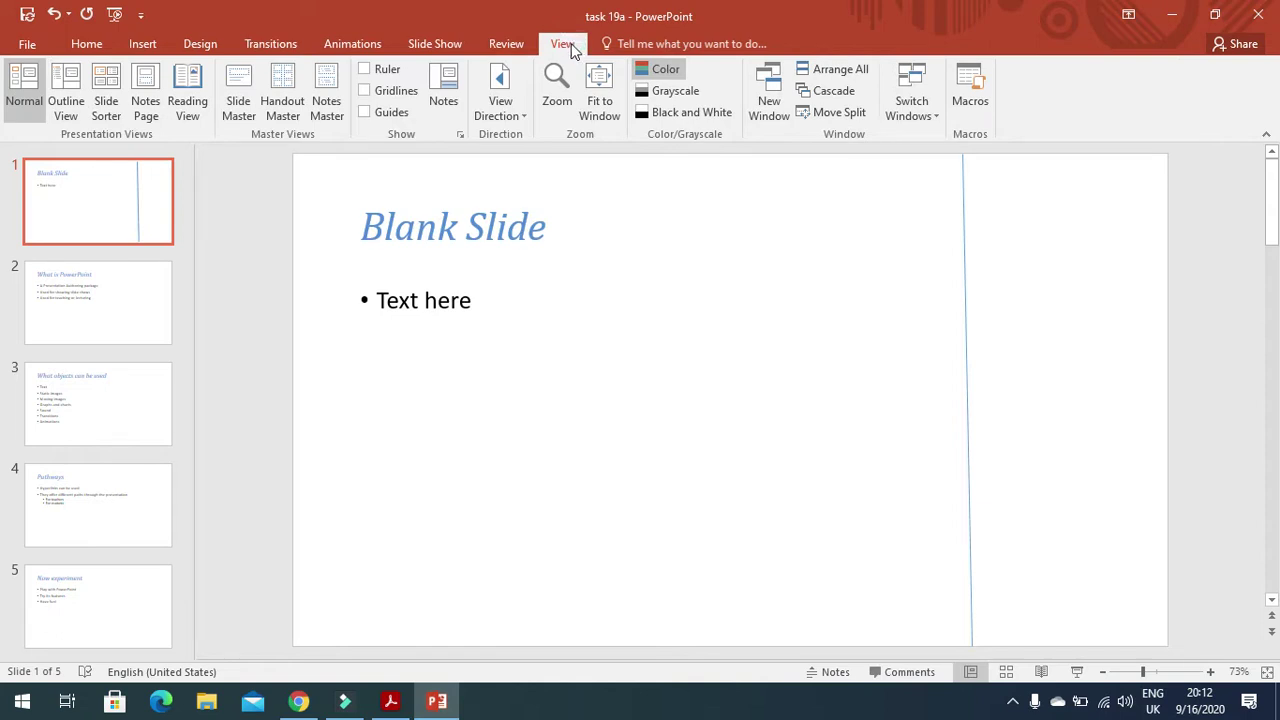
left_click(521, 41)
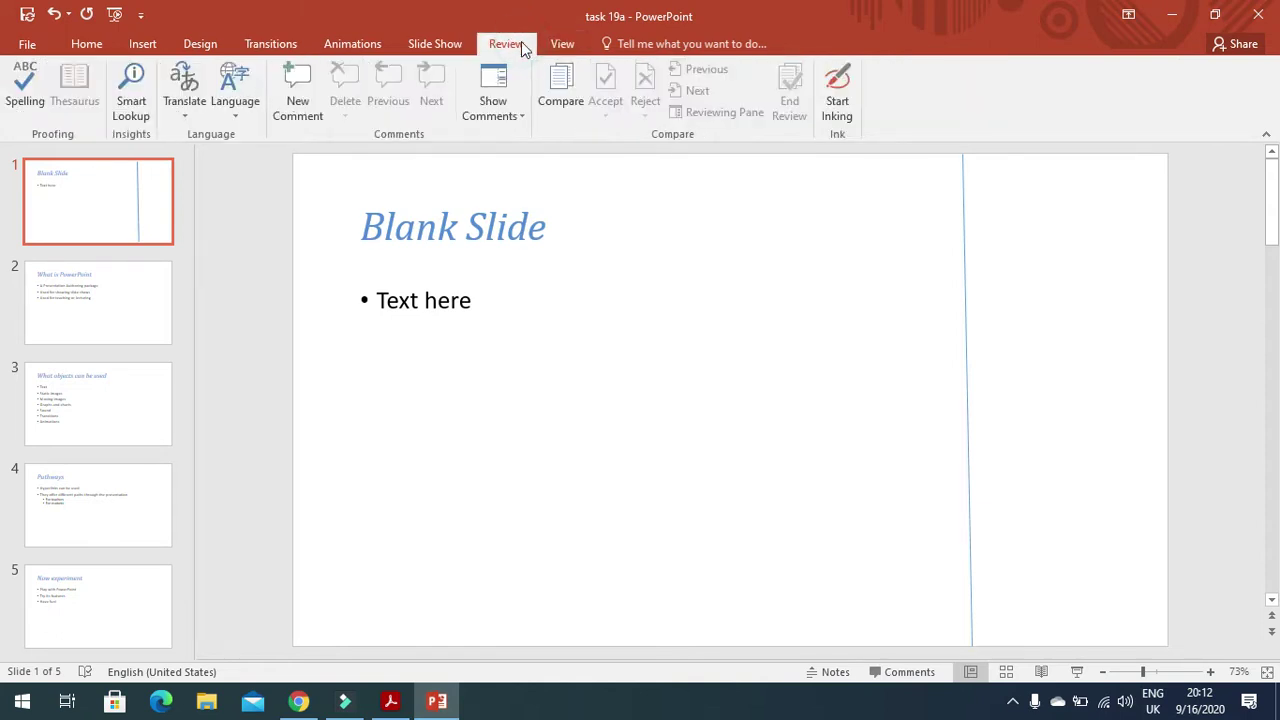
left_click(435, 44)
left_click(86, 44)
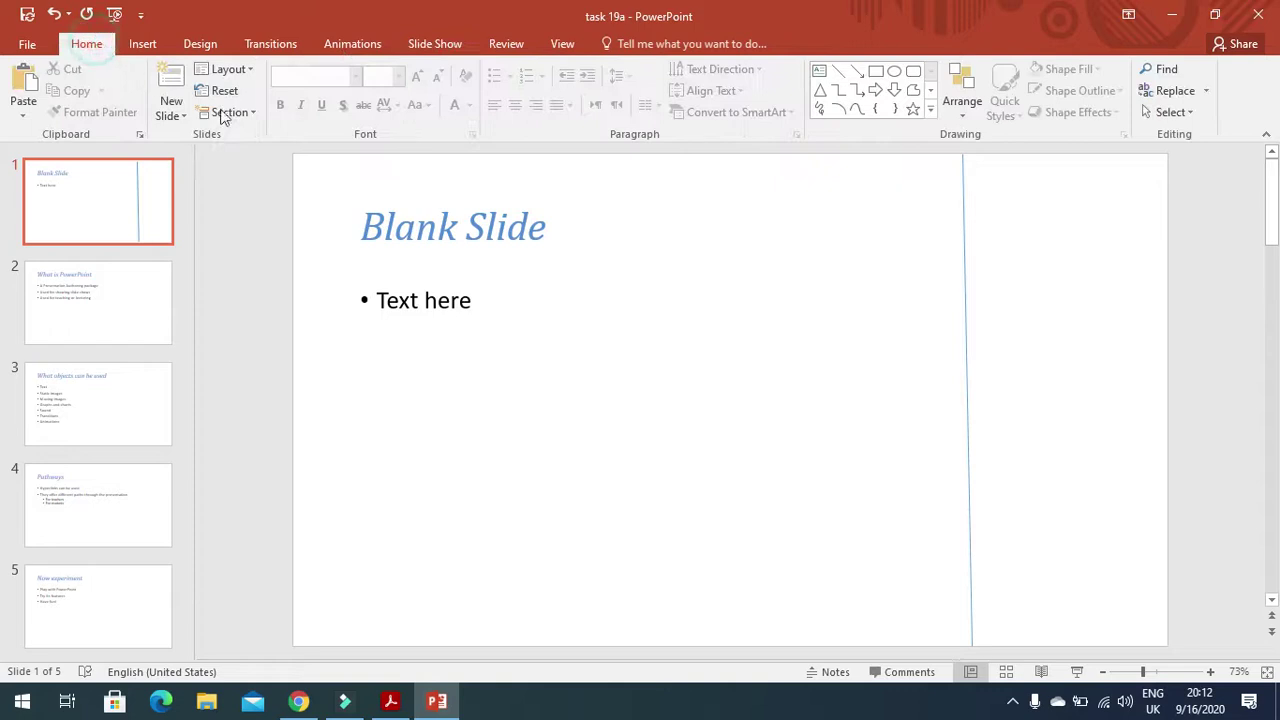
left_click(1054, 282)
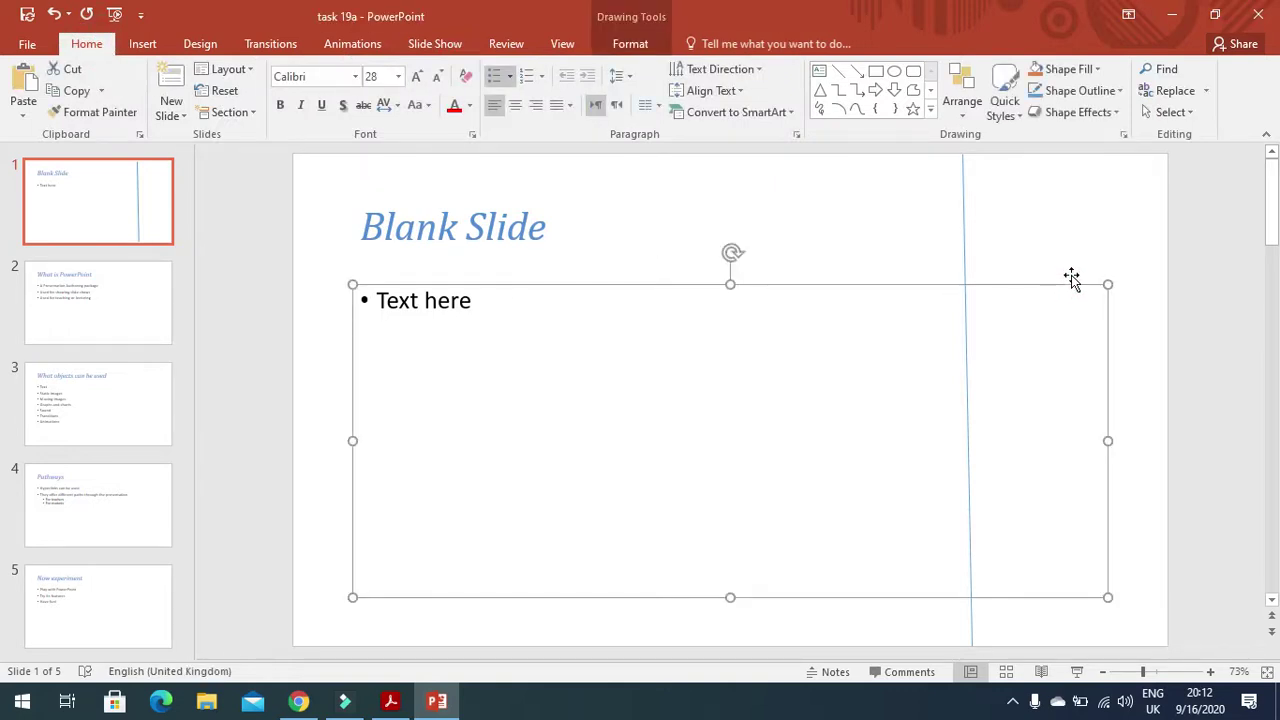
left_click(1083, 194)
left_click(985, 381)
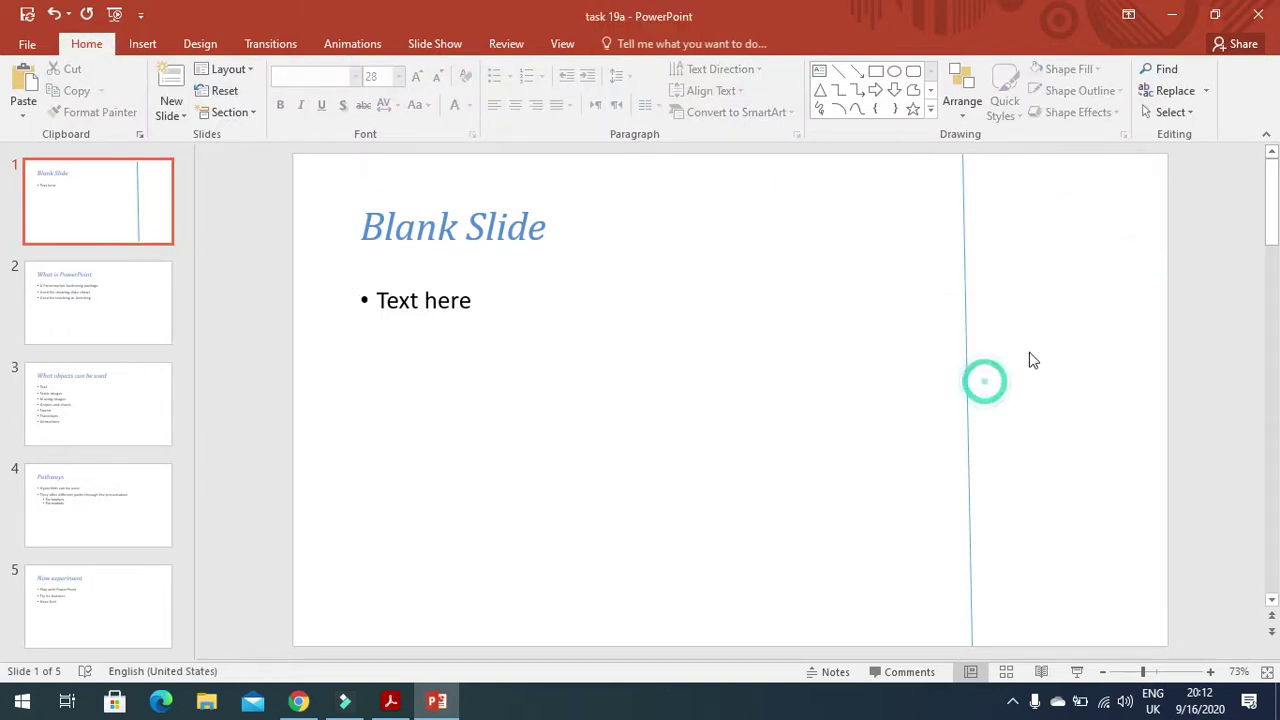
left_click(484, 309)
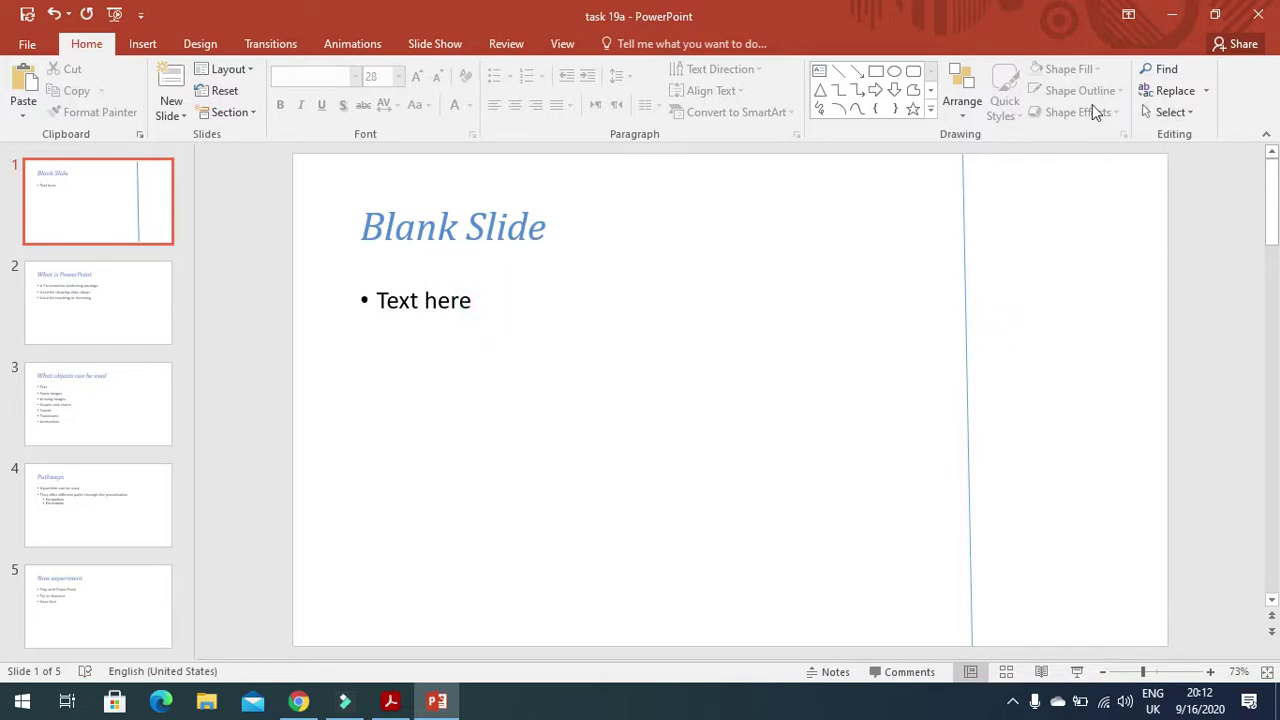
- Give the body text placeholder on slide 1 a yellow outline and a yellow fill
left_click(425, 298)
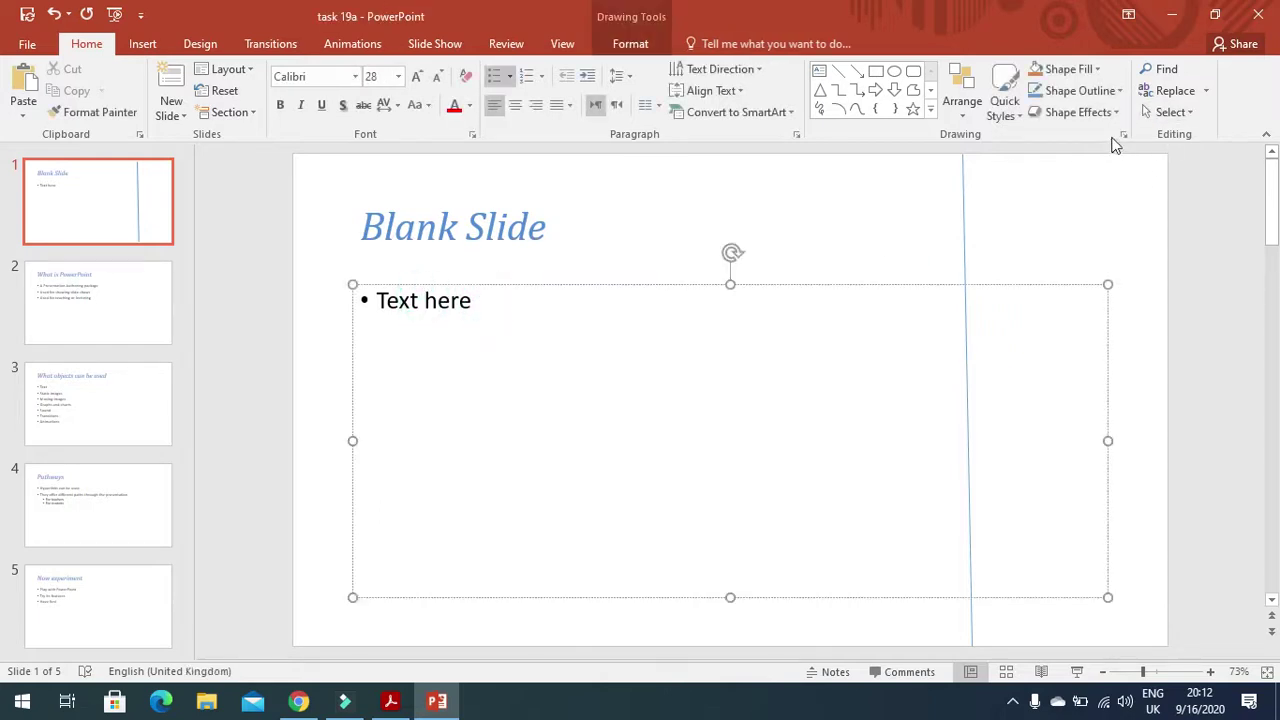
left_click(1120, 92)
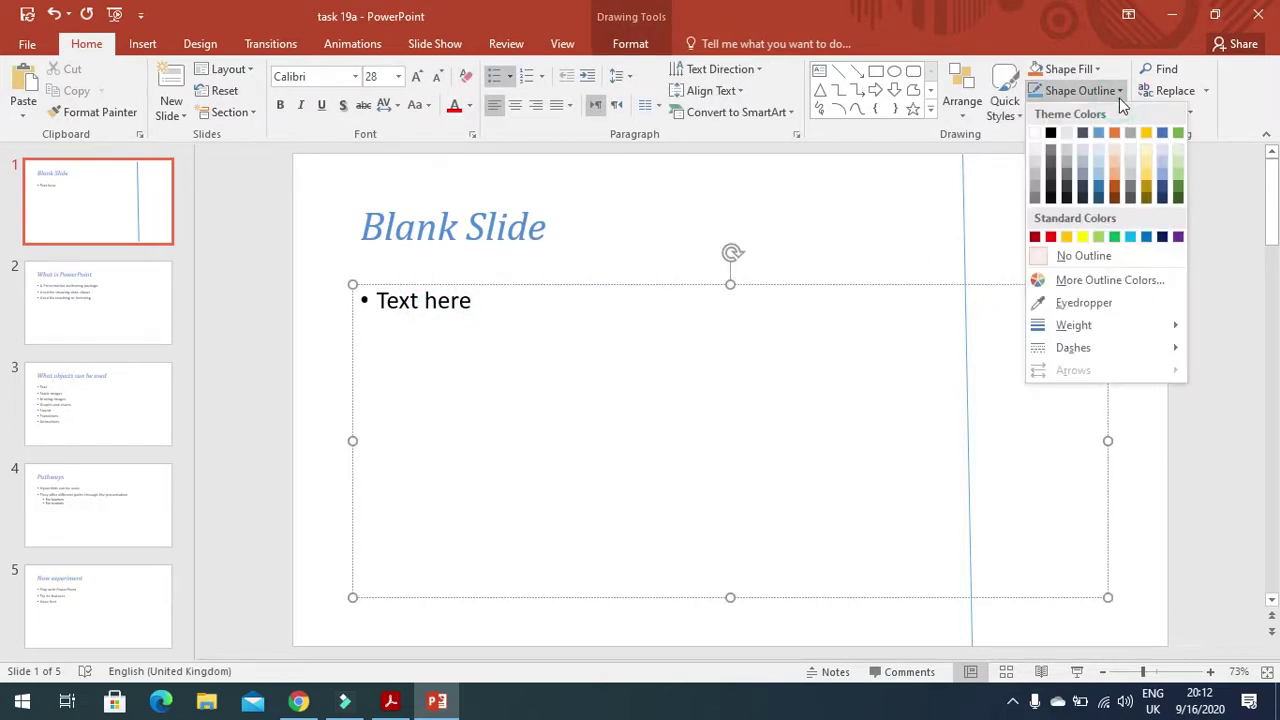
left_click(1083, 240)
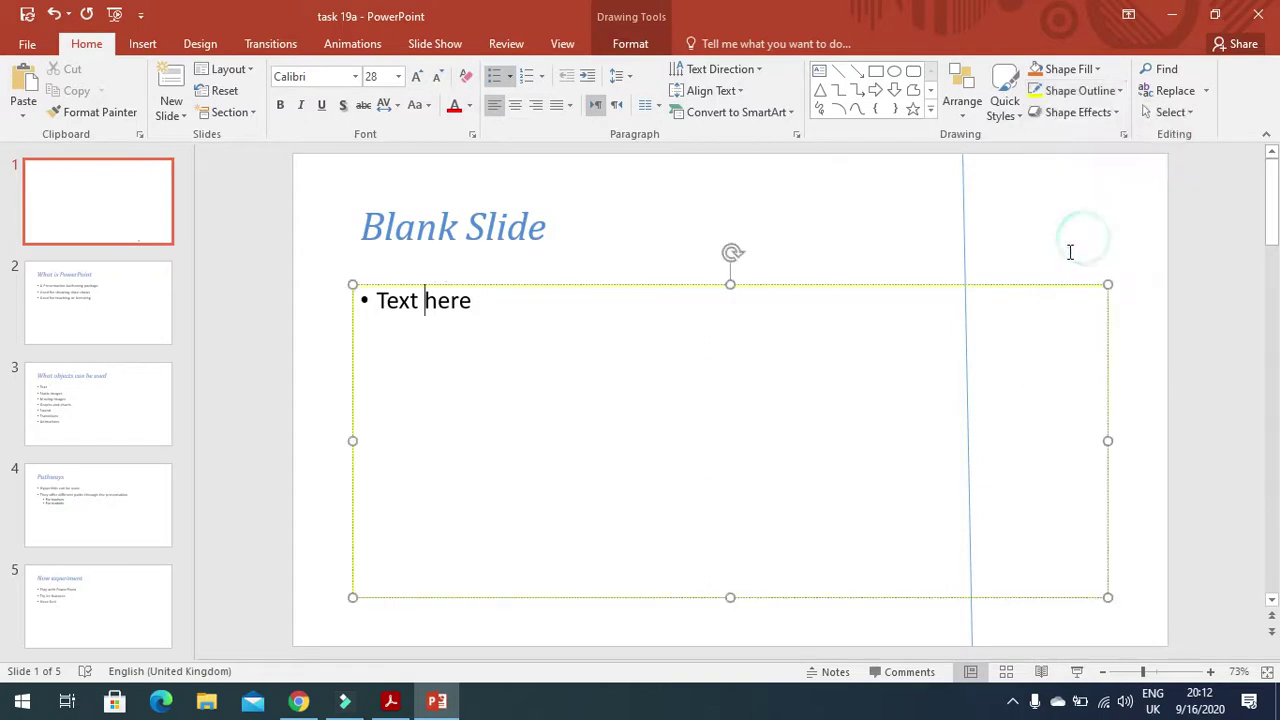
left_click(1097, 69)
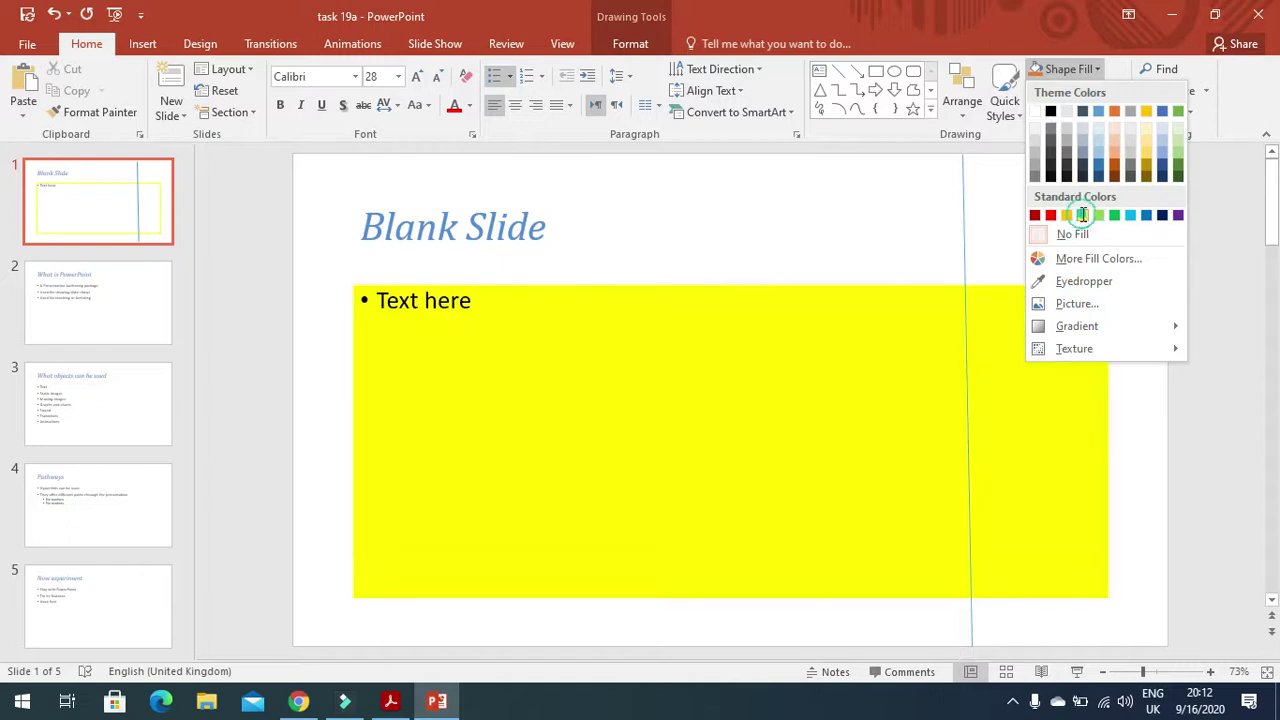
left_click(1083, 216)
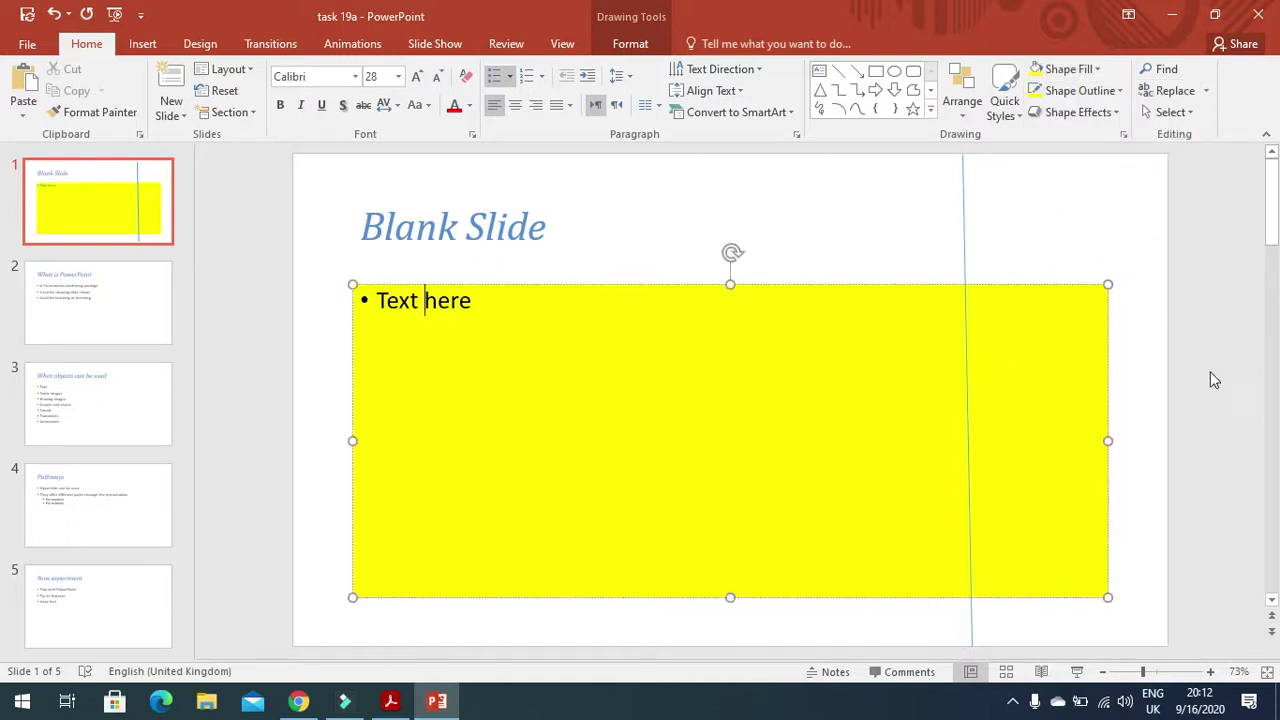
- Undo the placeholder's yellow fill and outline and the line drawn on slide 1
key("ctrl+z")
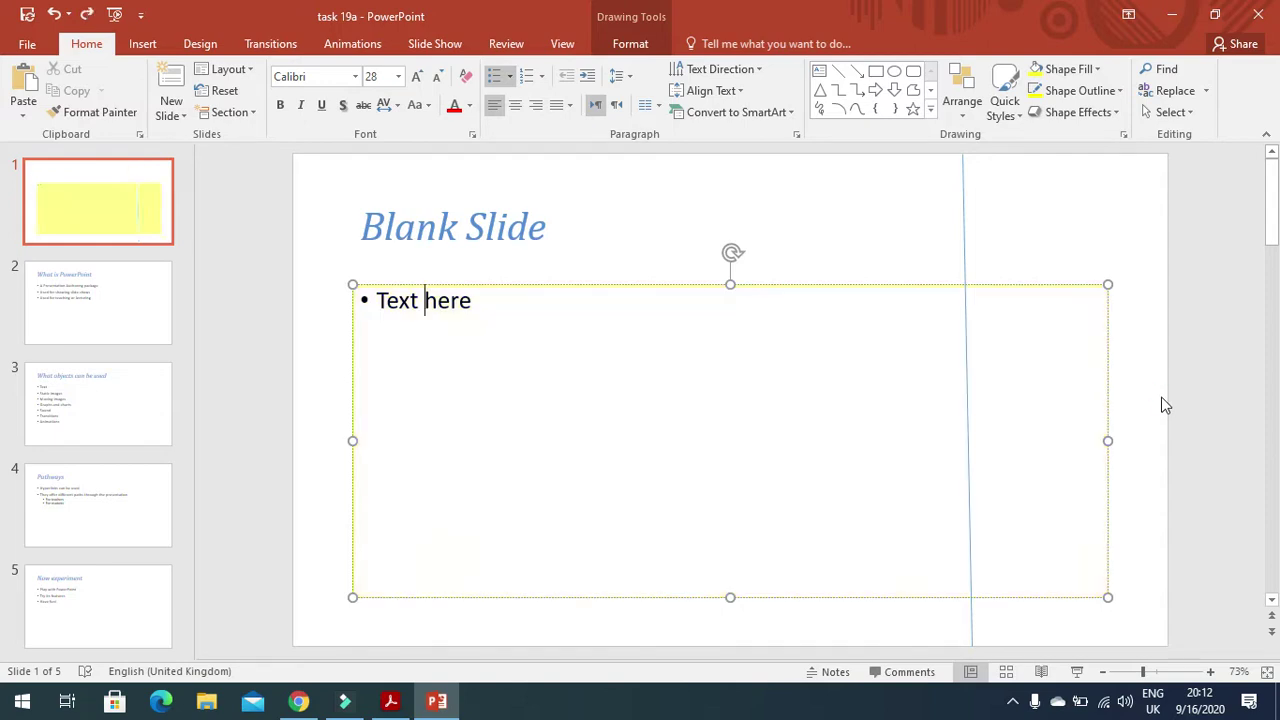
key("ctrl+z")
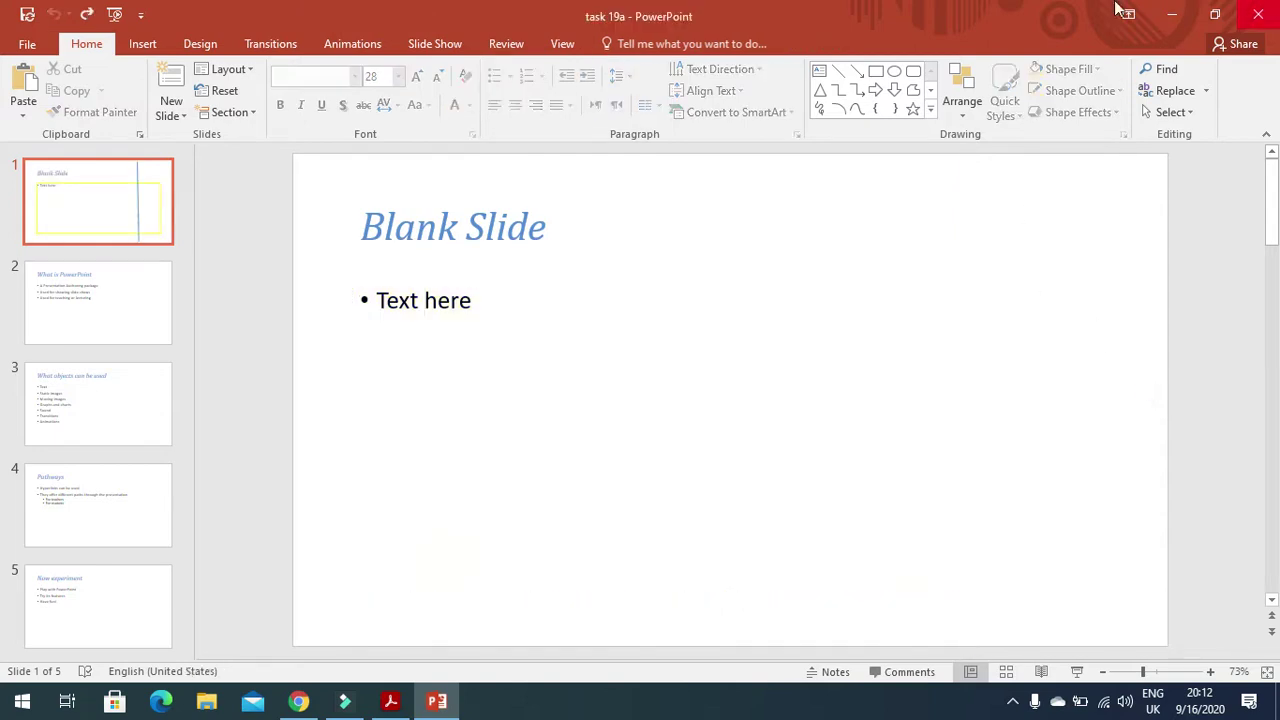
- Open the Slide Master view and select the main master slide above all the layouts
left_click(562, 50)
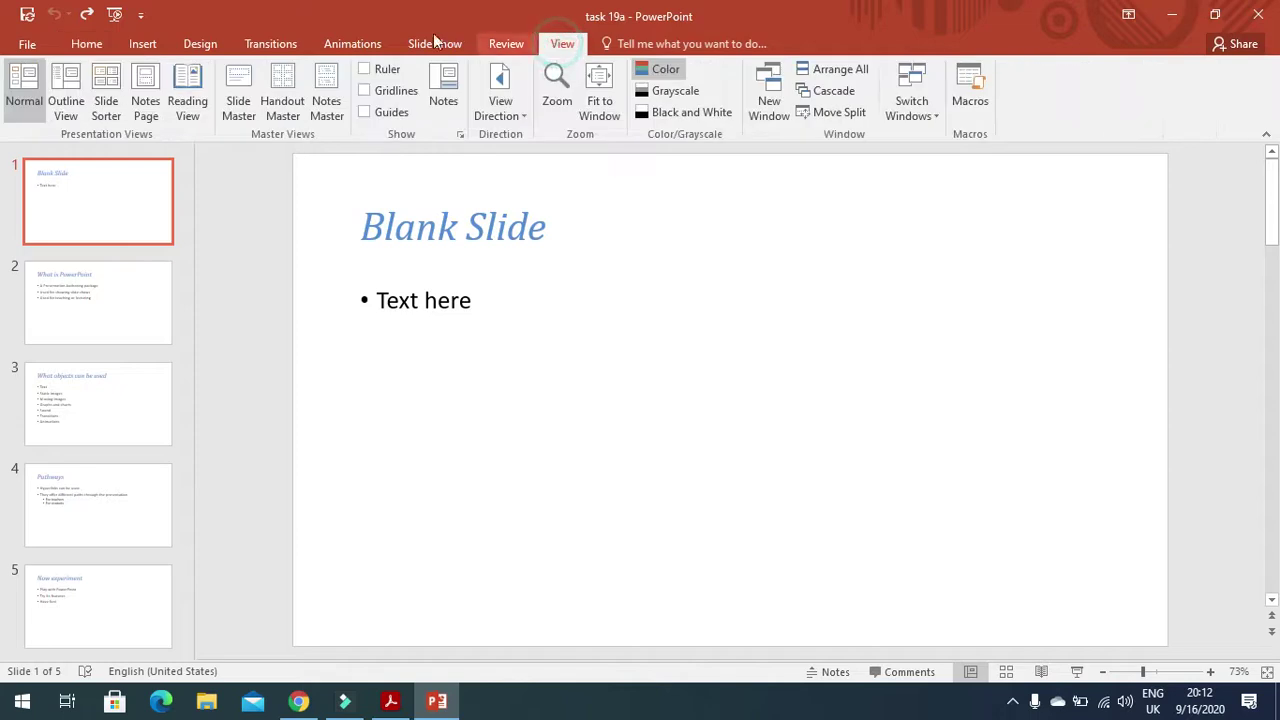
left_click(249, 95)
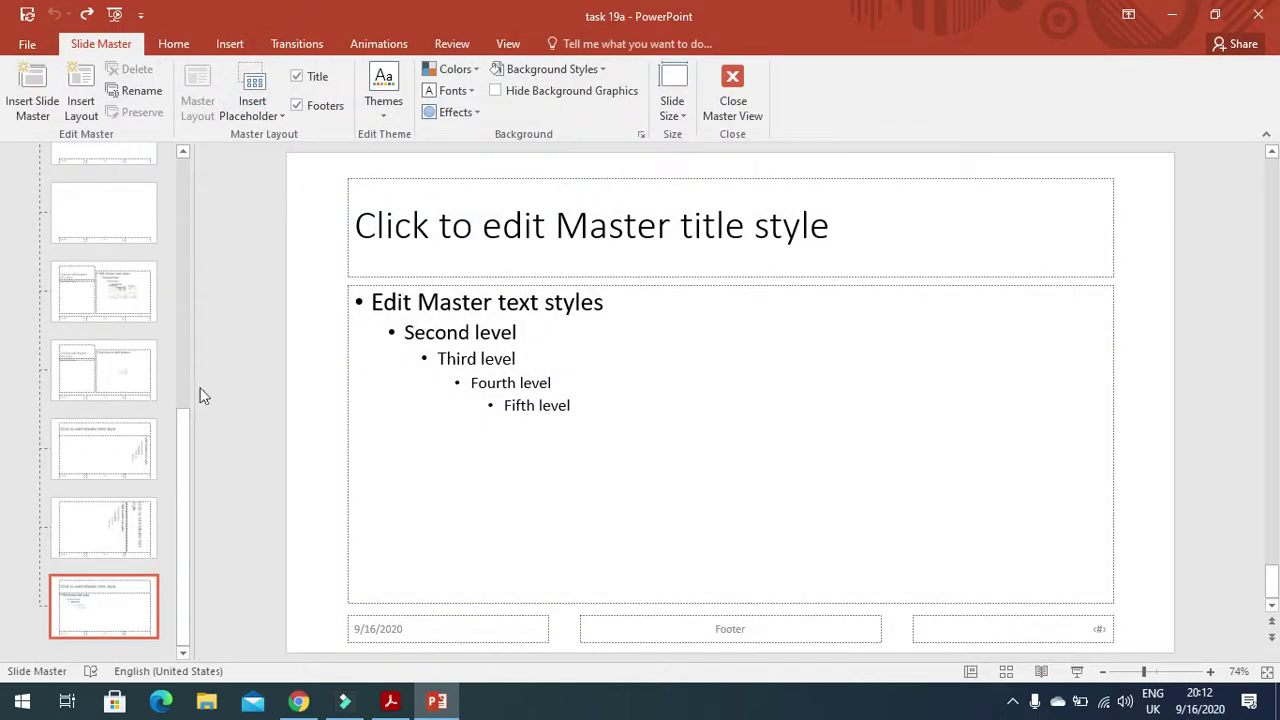
left_click_drag(189, 434, 194, 180)
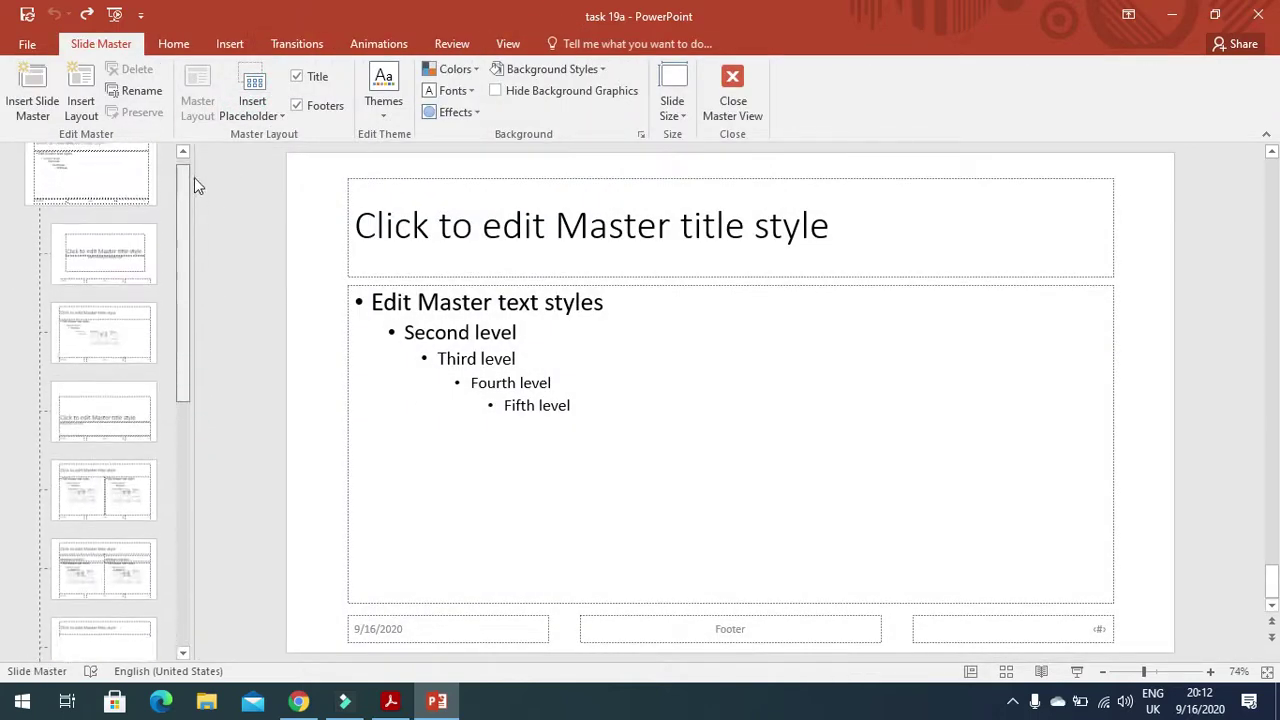
left_click(120, 210)
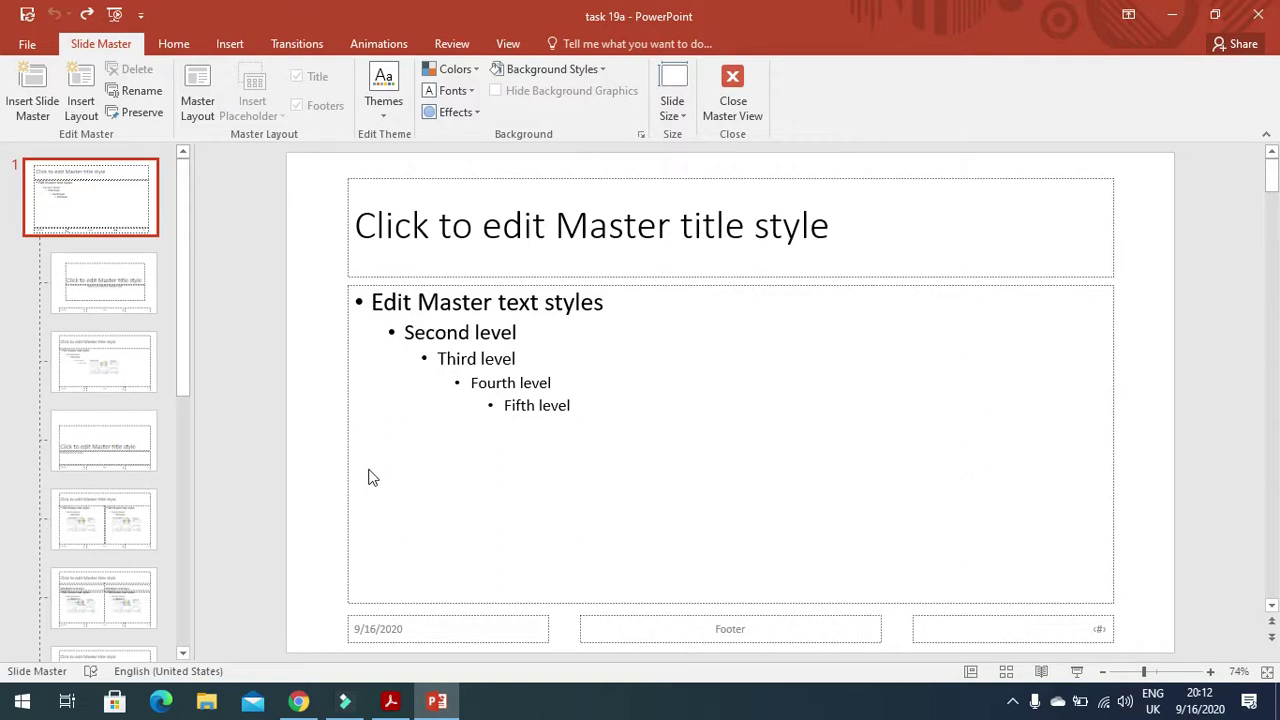
- Draw a full-height rectangle about 3.52" wide along the master slide's right edge and fill it yellow
left_click(232, 44)
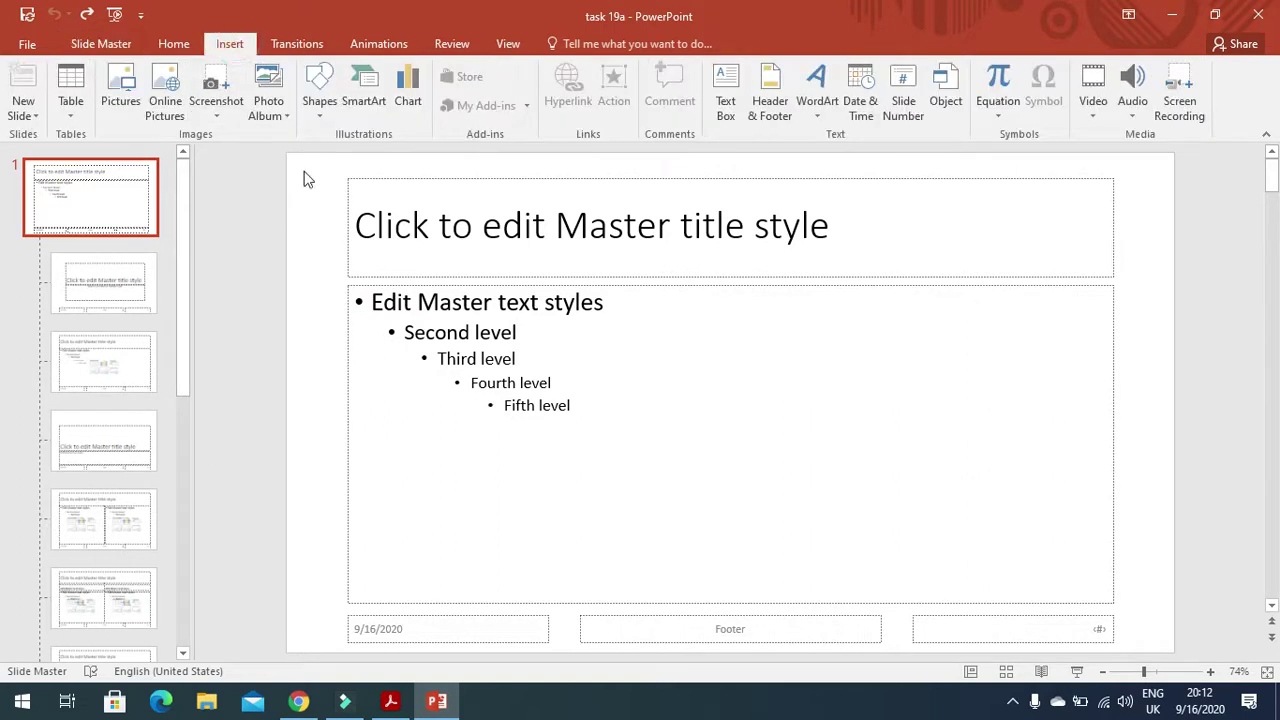
left_click(320, 118)
left_click(367, 160)
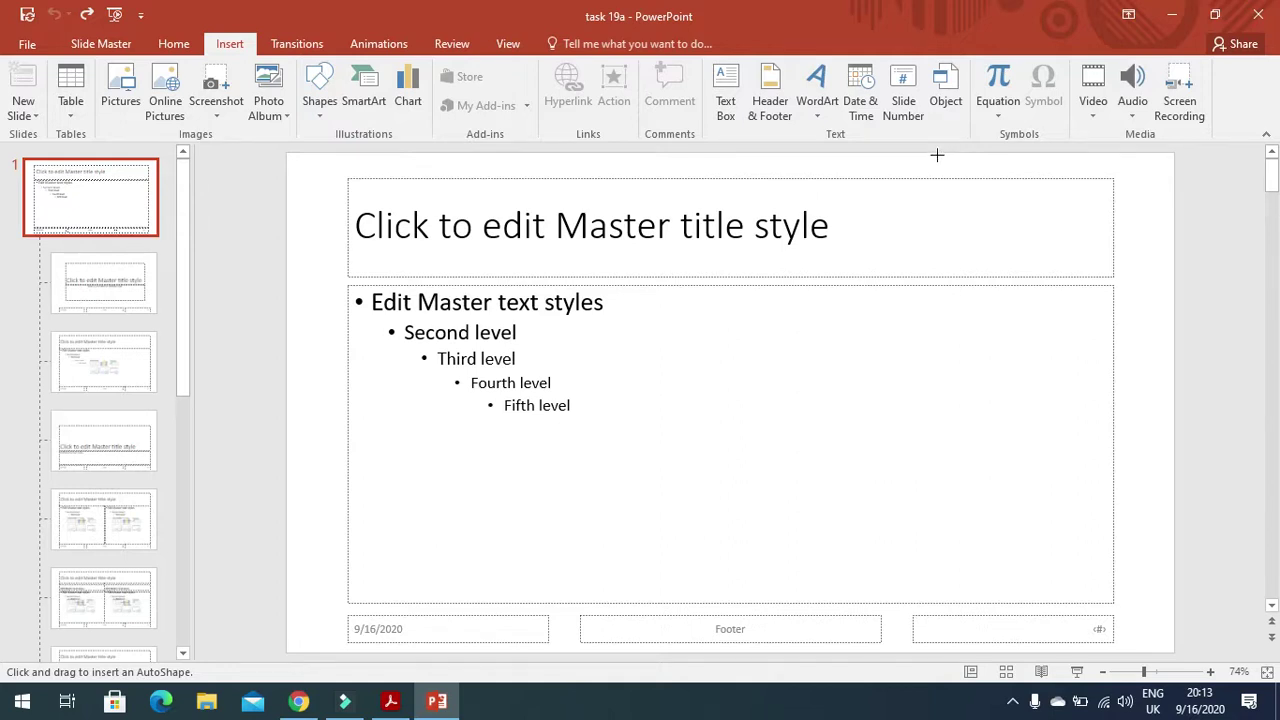
mouse_move(940, 154)
left_mouse_down()
mouse_move(1086, 197)
mouse_move(1157, 294)
mouse_move(1172, 404)
mouse_move(1171, 650)
left_mouse_up()
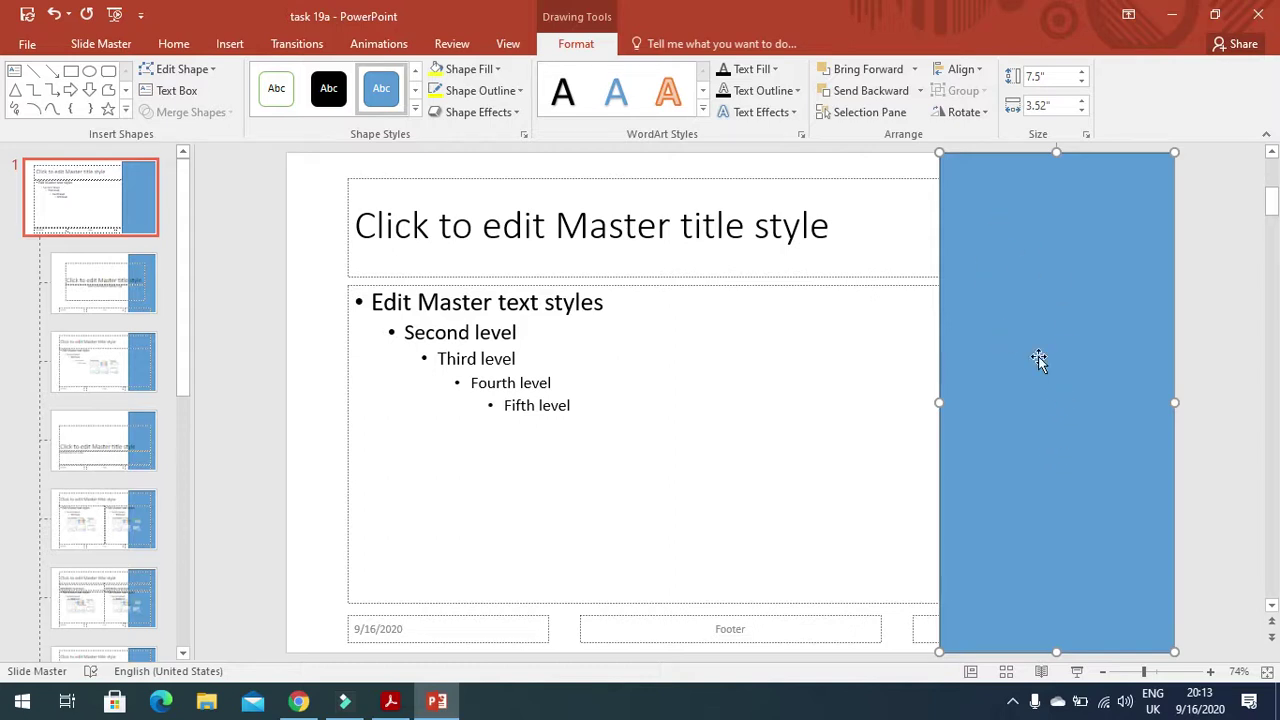
left_click(437, 69)
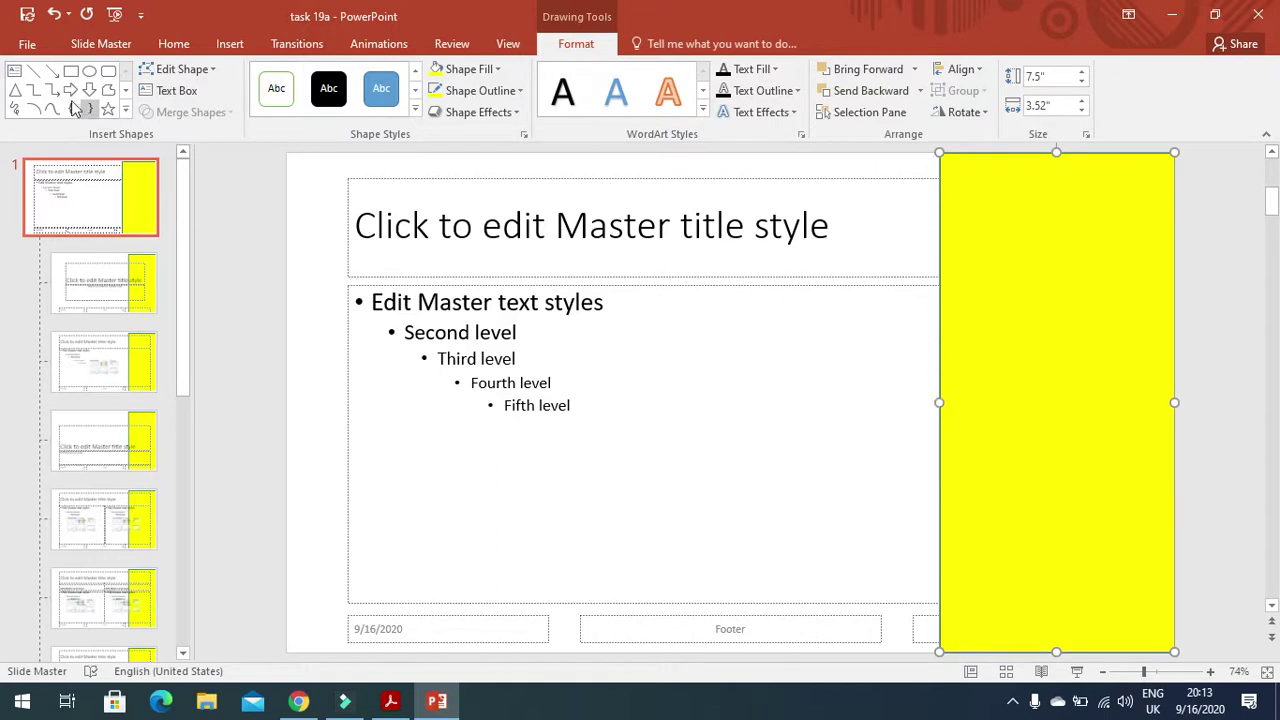
- Draw a nearly vertical full-height line a short distance left of the yellow rectangle and color it dark blue
left_click(35, 72)
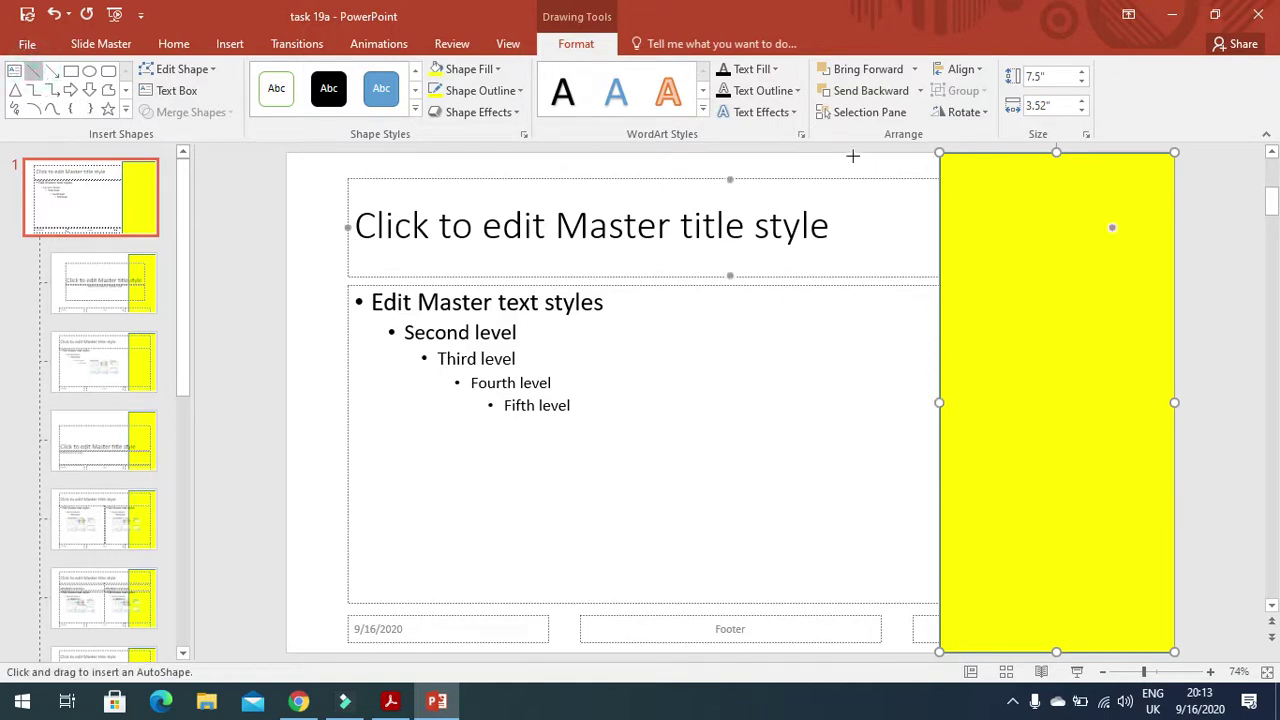
mouse_move(853, 152)
left_mouse_down()
mouse_move(857, 389)
mouse_move(841, 605)
mouse_move(855, 647)
left_mouse_up()
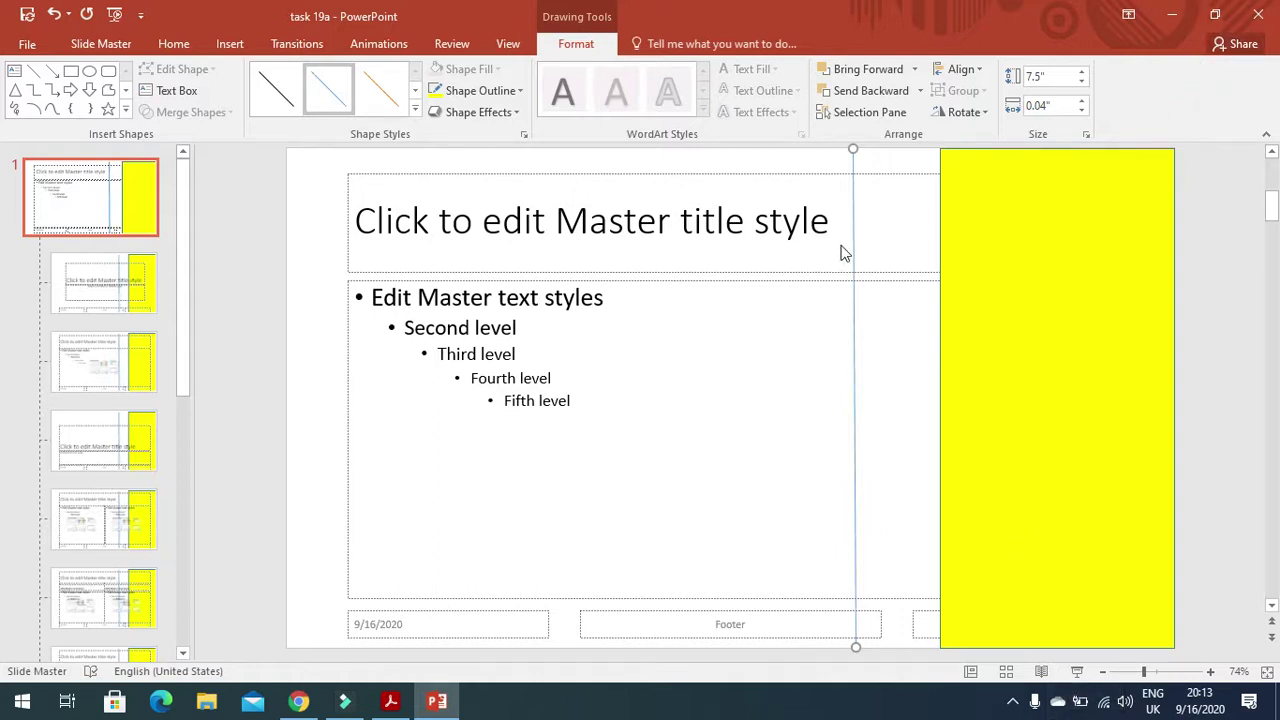
left_click(520, 91)
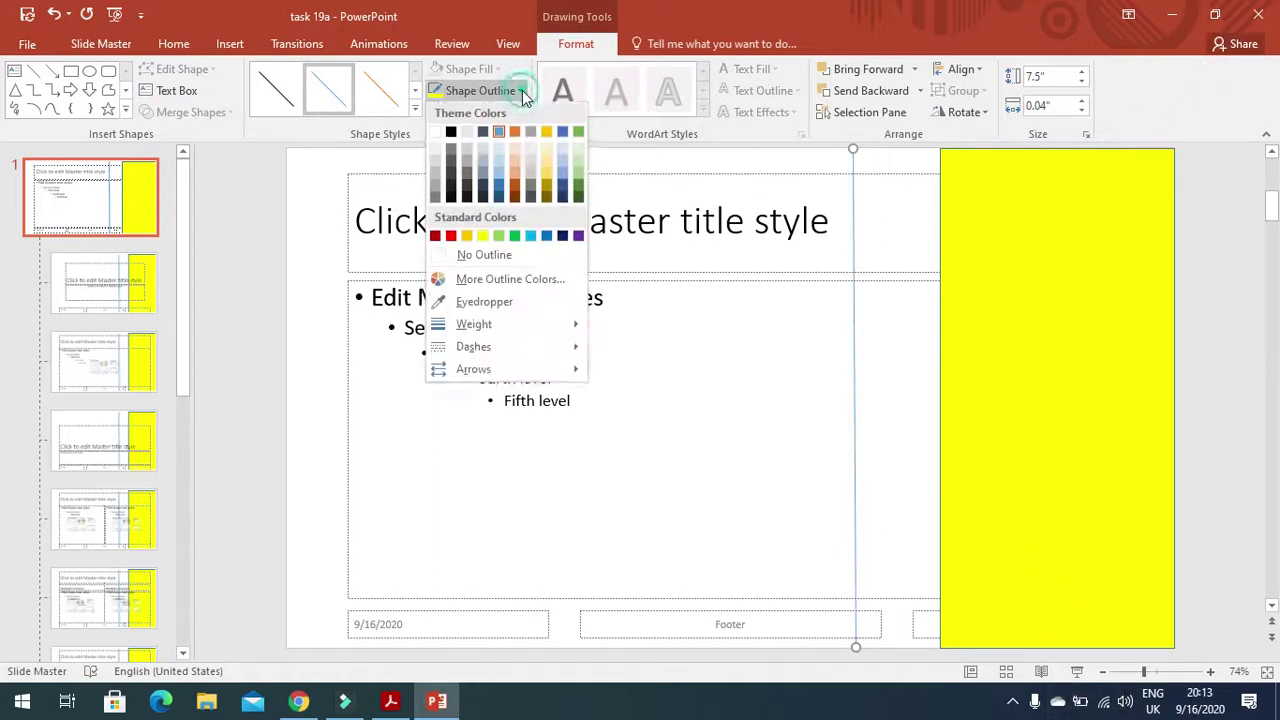
left_click(563, 238)
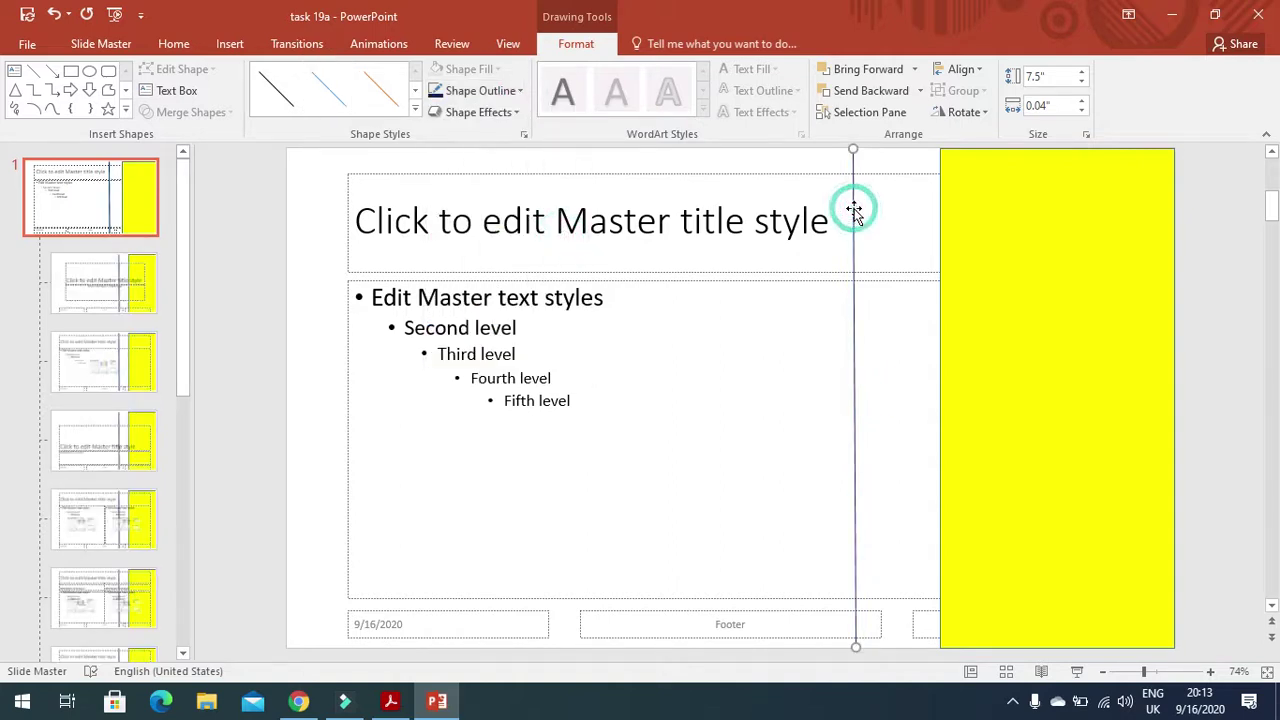
scroll(853, 213, "up", 1)
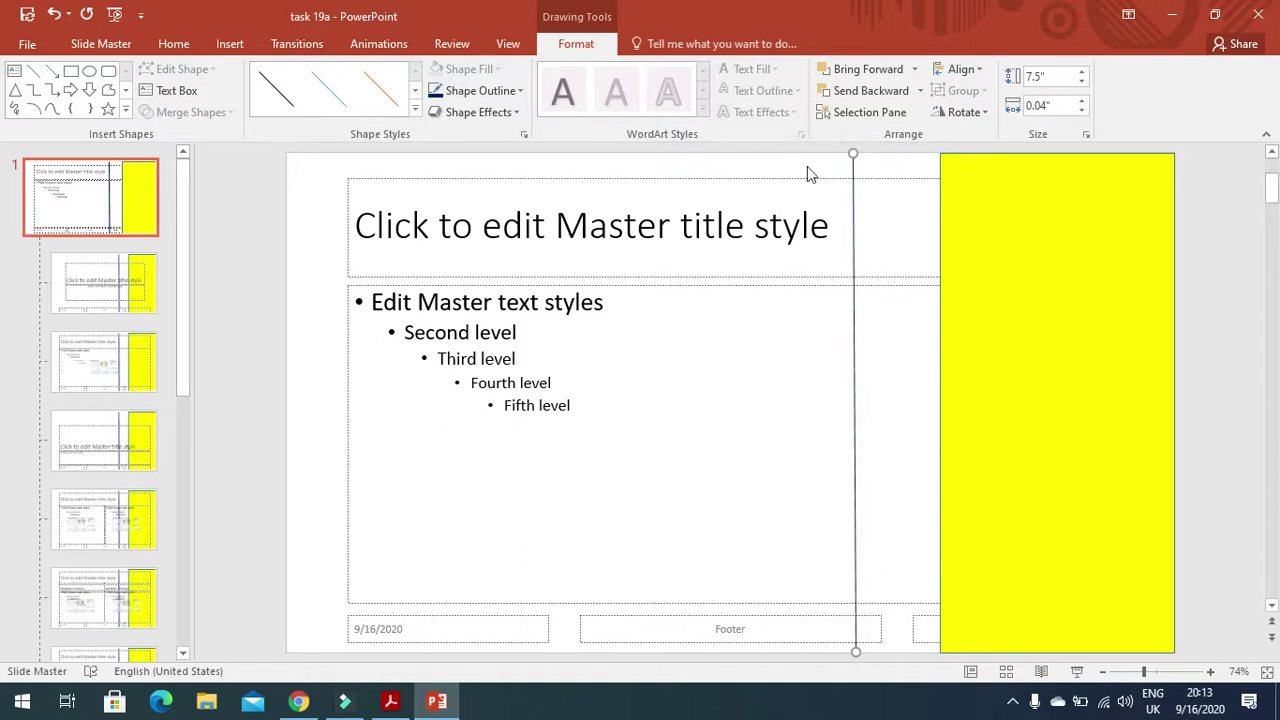
- Set the dark blue line's width to 4 pt
left_click(520, 91)
mouse_move(504, 370)
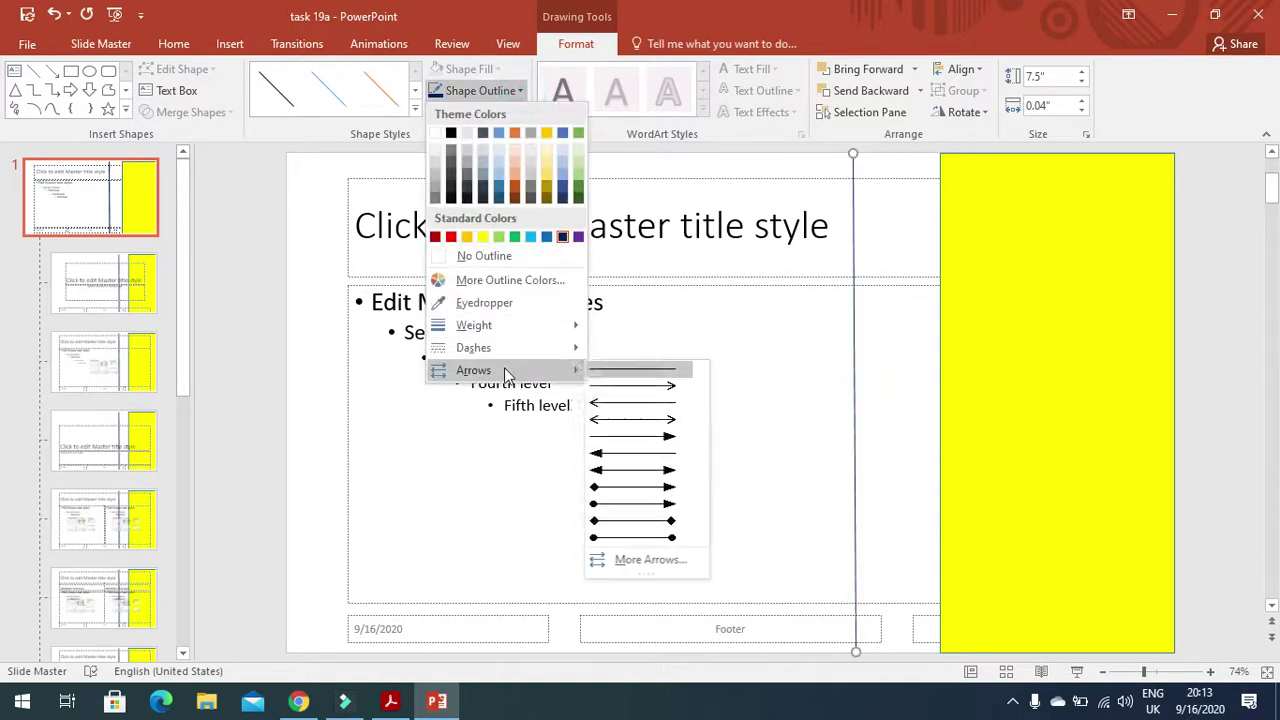
mouse_move(506, 325)
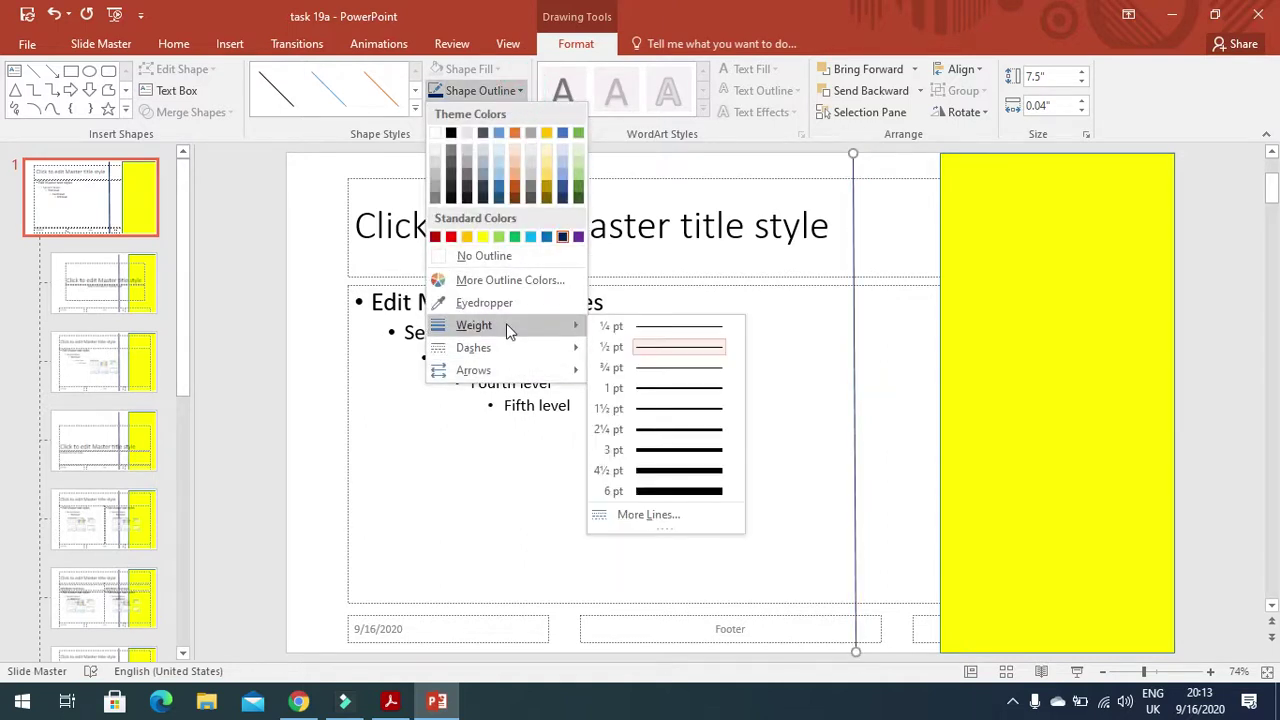
left_click(631, 515)
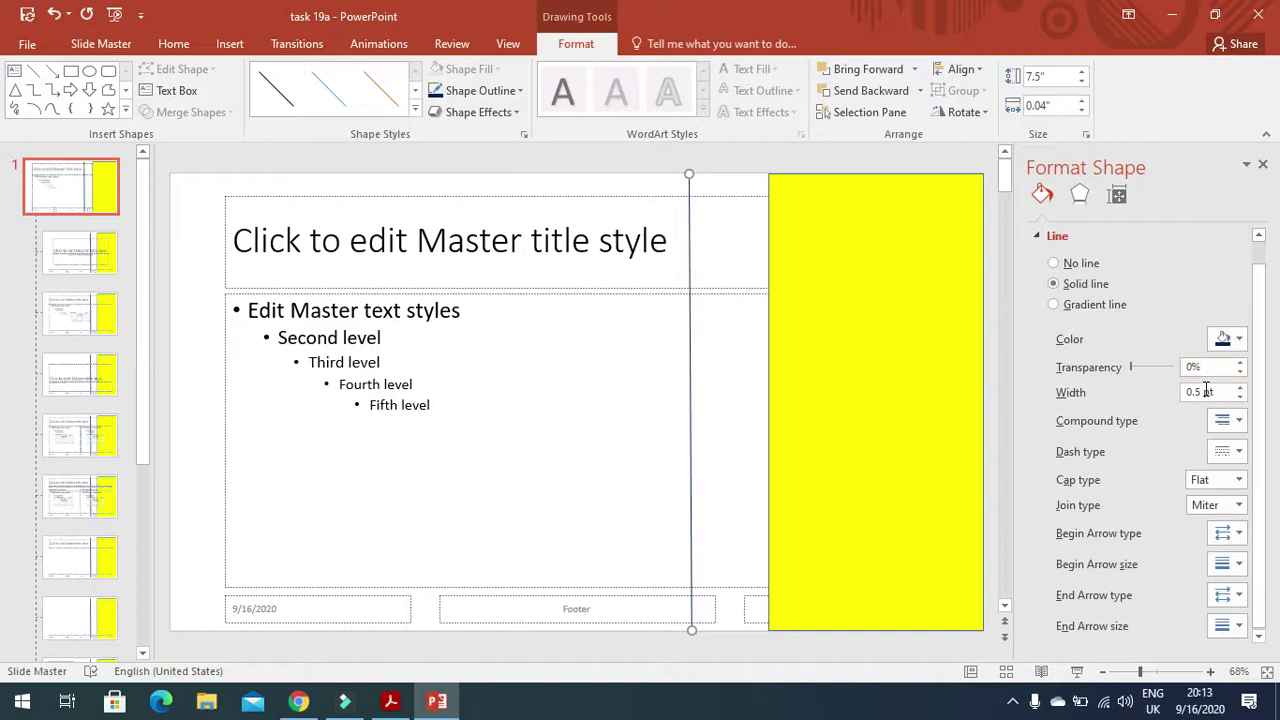
left_click_drag(1204, 391, 1177, 394)
type("4")
key("Return")
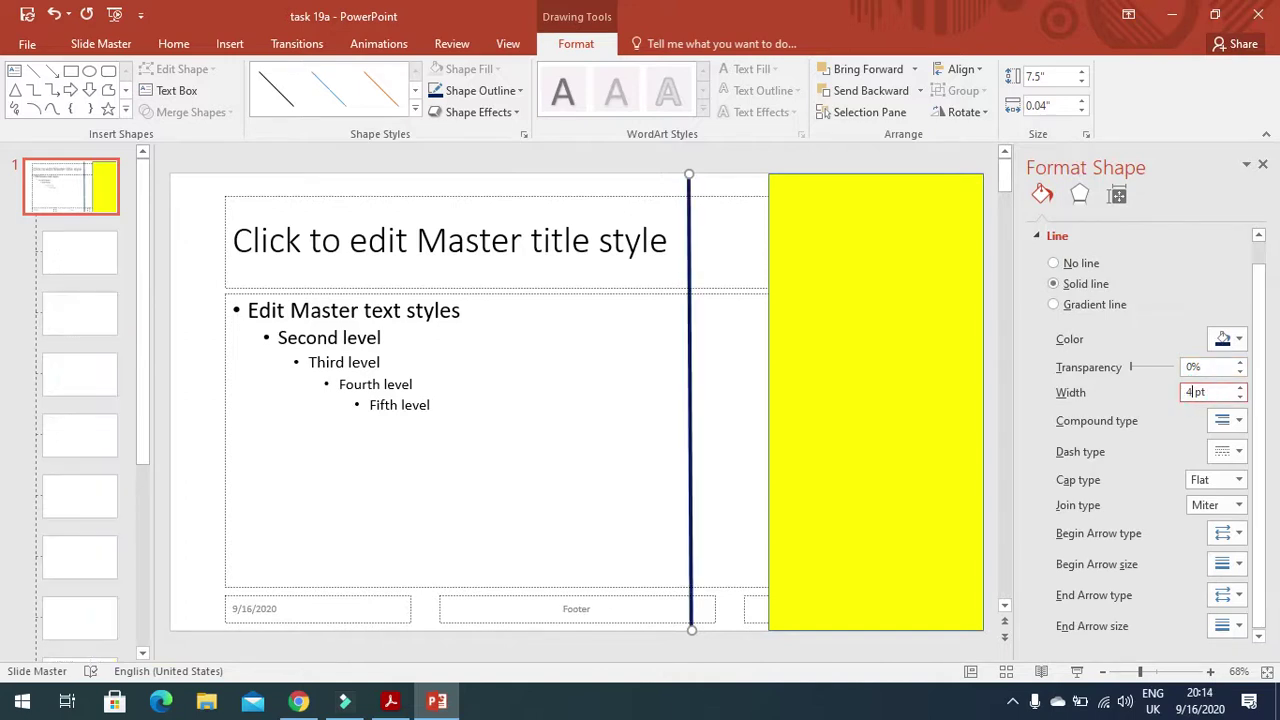
left_click(660, 452)
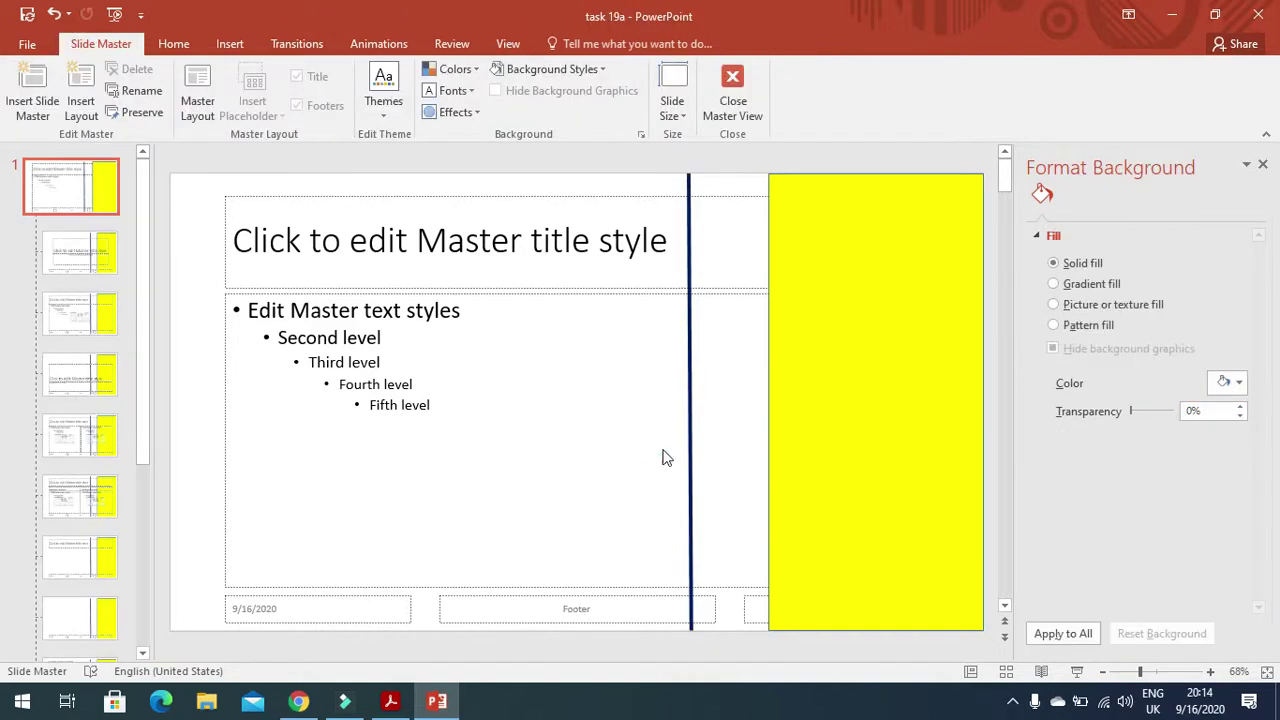
- Move the vertical dark blue line sideways until it borders the yellow rectangle's left edge
left_click(689, 459)
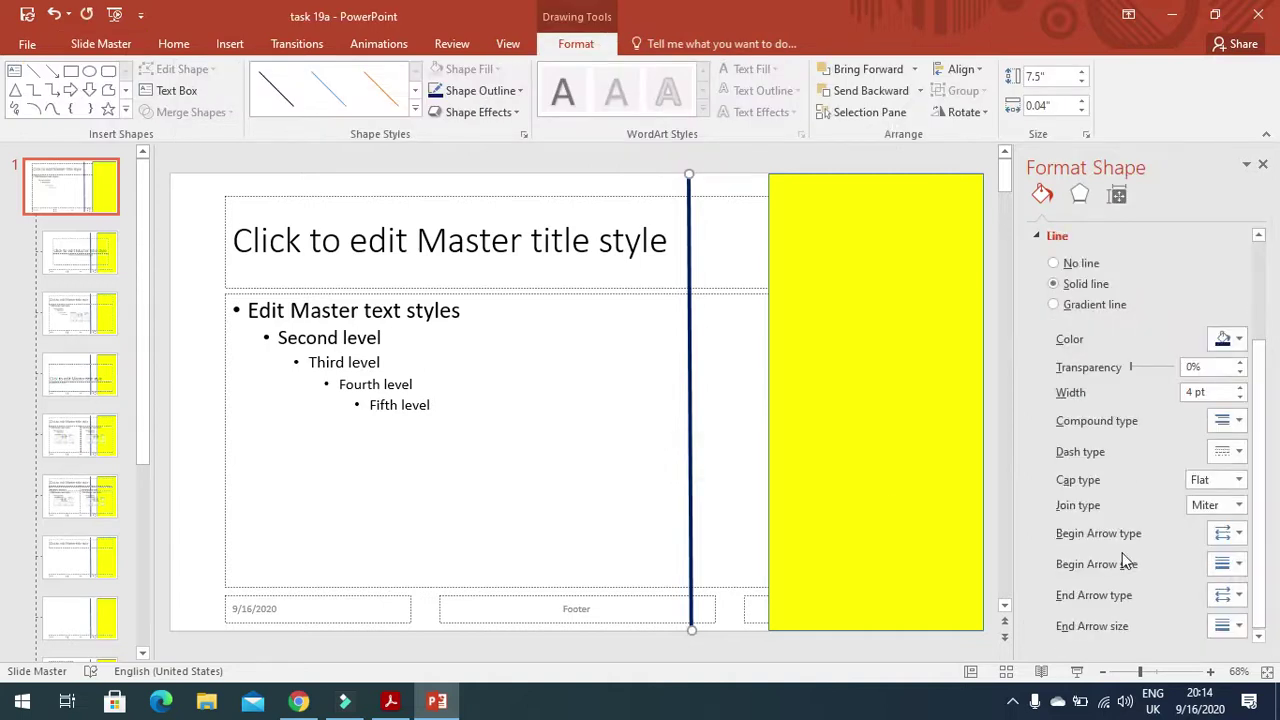
key("Right")
key("Right")
key("Right")
key("Right")
key("Right")
key("Right")
key("Right")
key("Right")
key("Right")
key("Right")
key("Right")
key("Right")
key("Right")
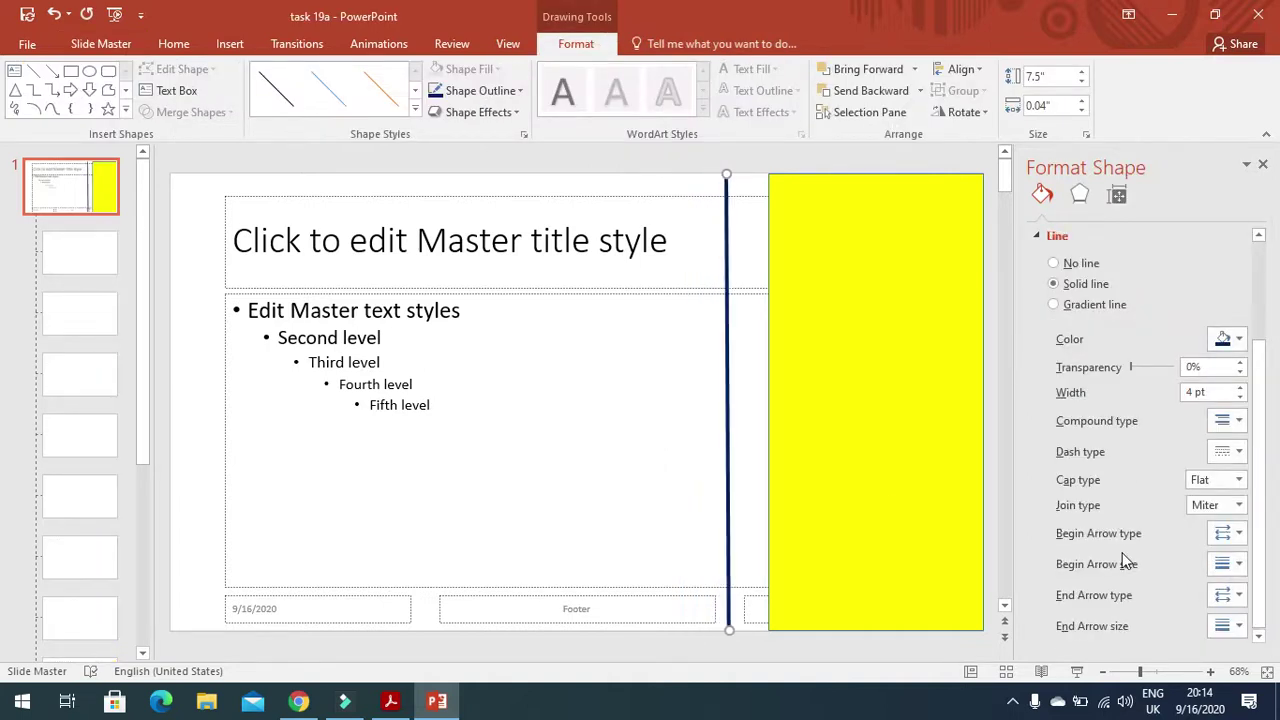
key("ctrl+Right")
key("ctrl+Right")
key("ctrl+Right")
key("ctrl+Right")
key("ctrl+Right")
key("ctrl+Right")
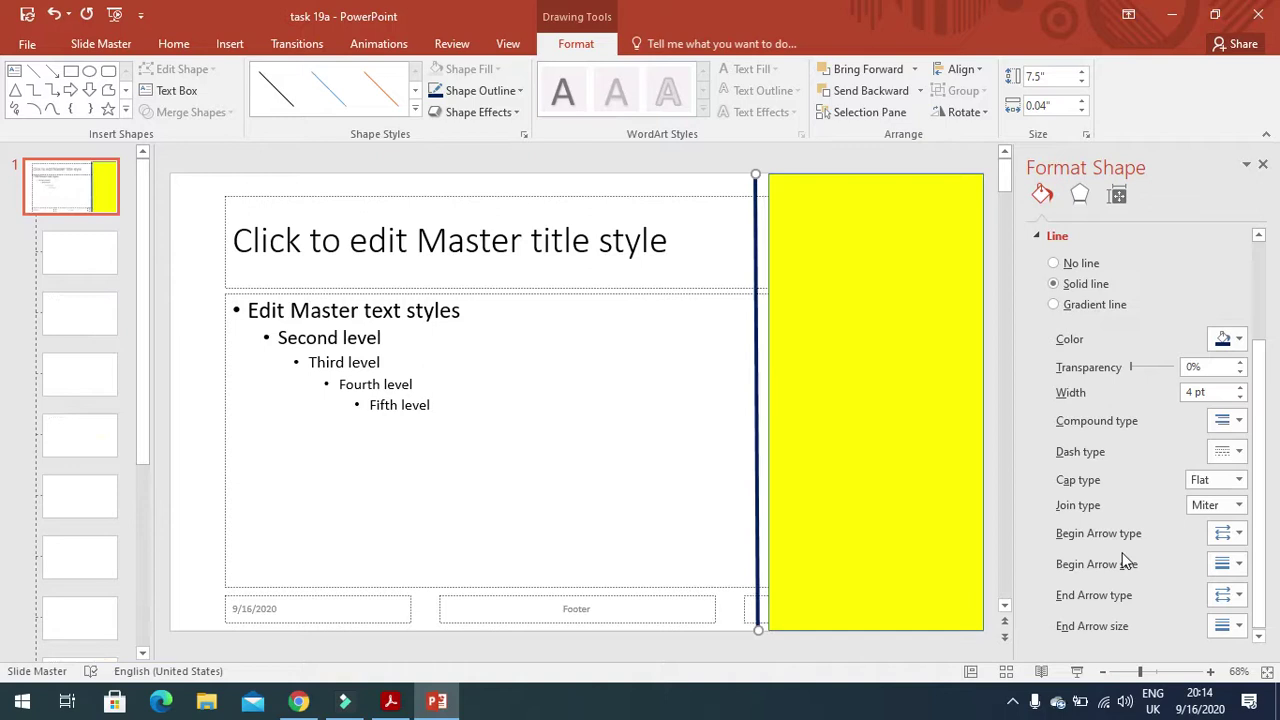
key("ctrl+Right")
key("ctrl+Right")
key("ctrl+Right")
key("ctrl+Right")
key("ctrl+Right")
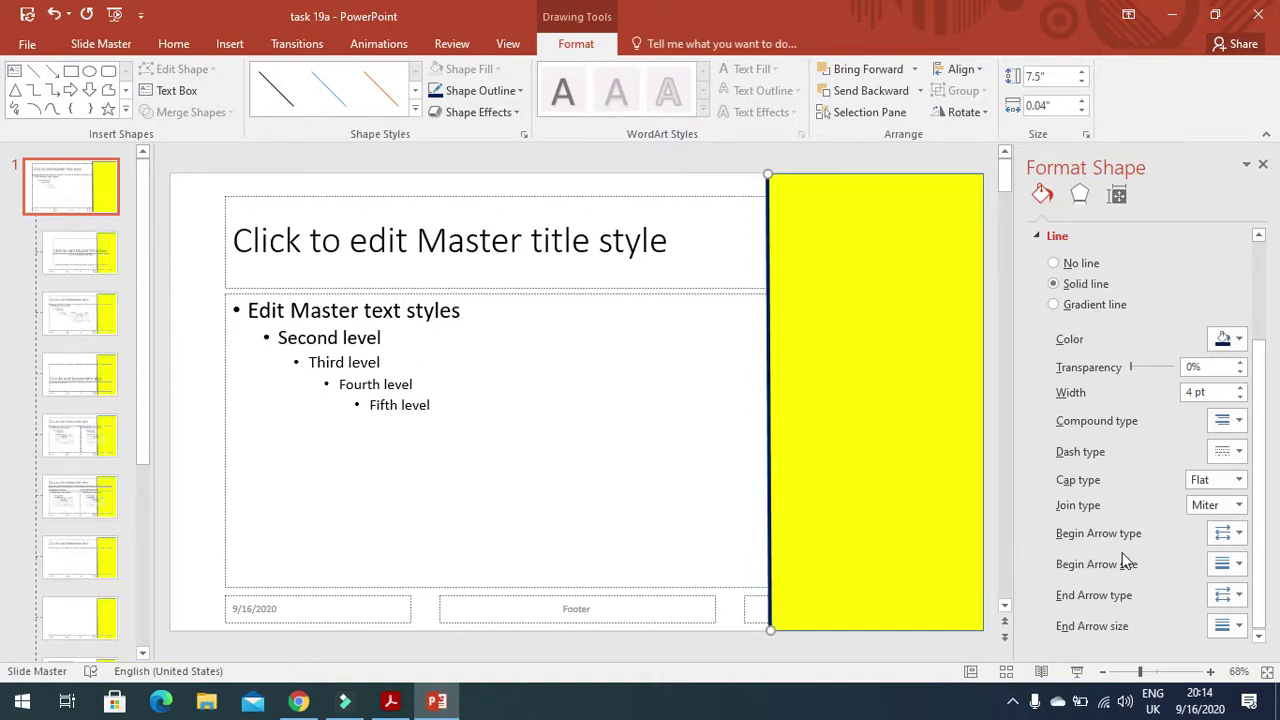
key("Escape")
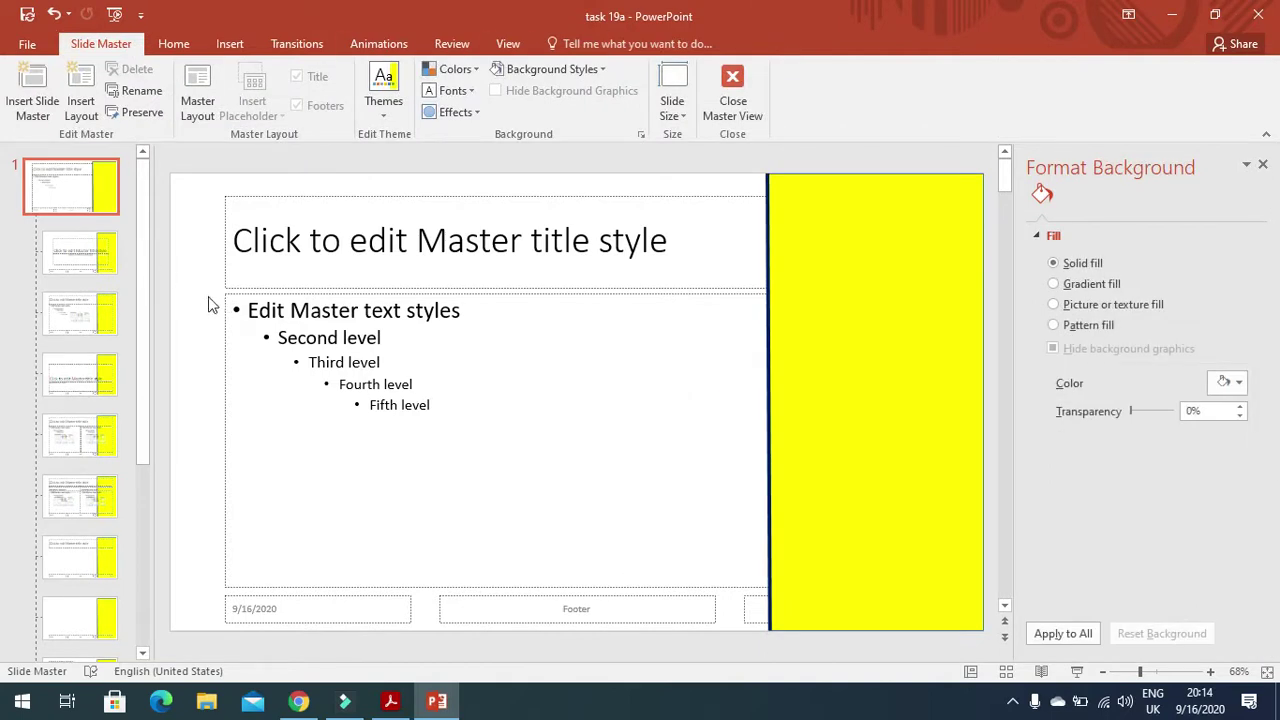
- Draw a horizontal line 13.33" wide across the full slide just below the title placeholder and place a duplicate just above the footers
left_click(229, 44)
left_click(320, 100)
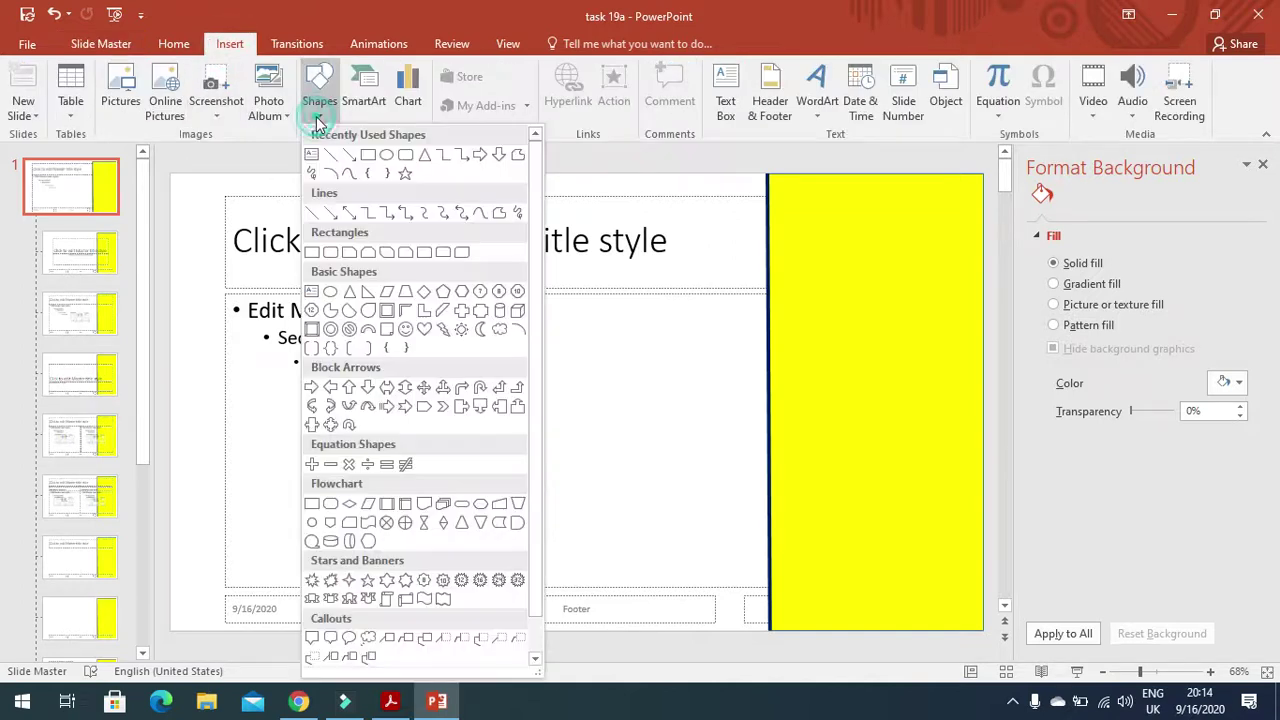
left_click(326, 152)
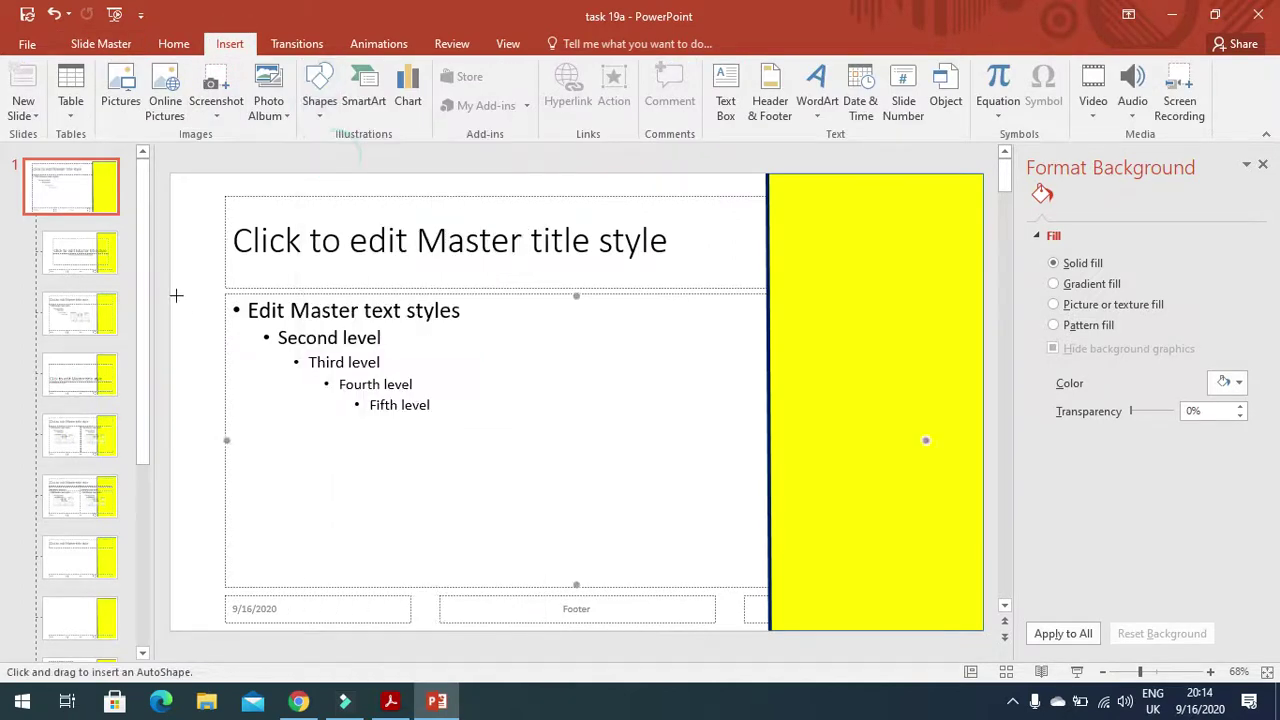
left_click_drag(170, 291, 983, 295)
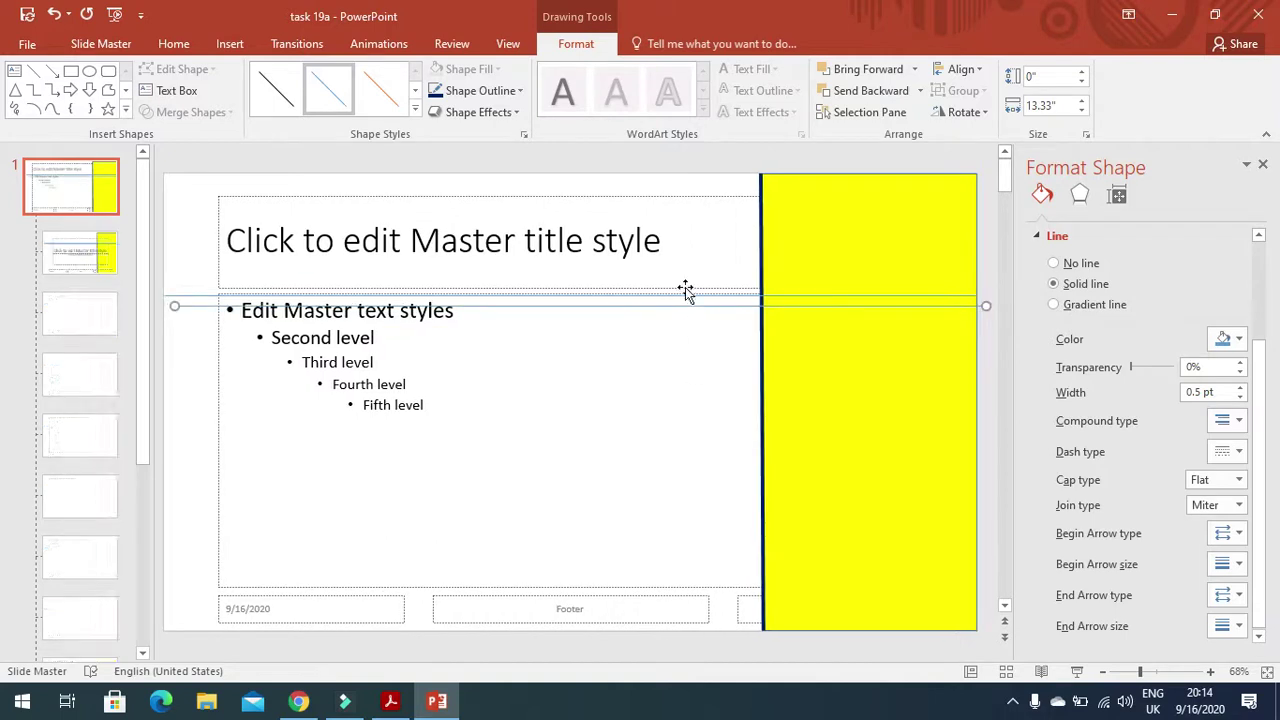
left_click_drag(686, 291, 653, 596)
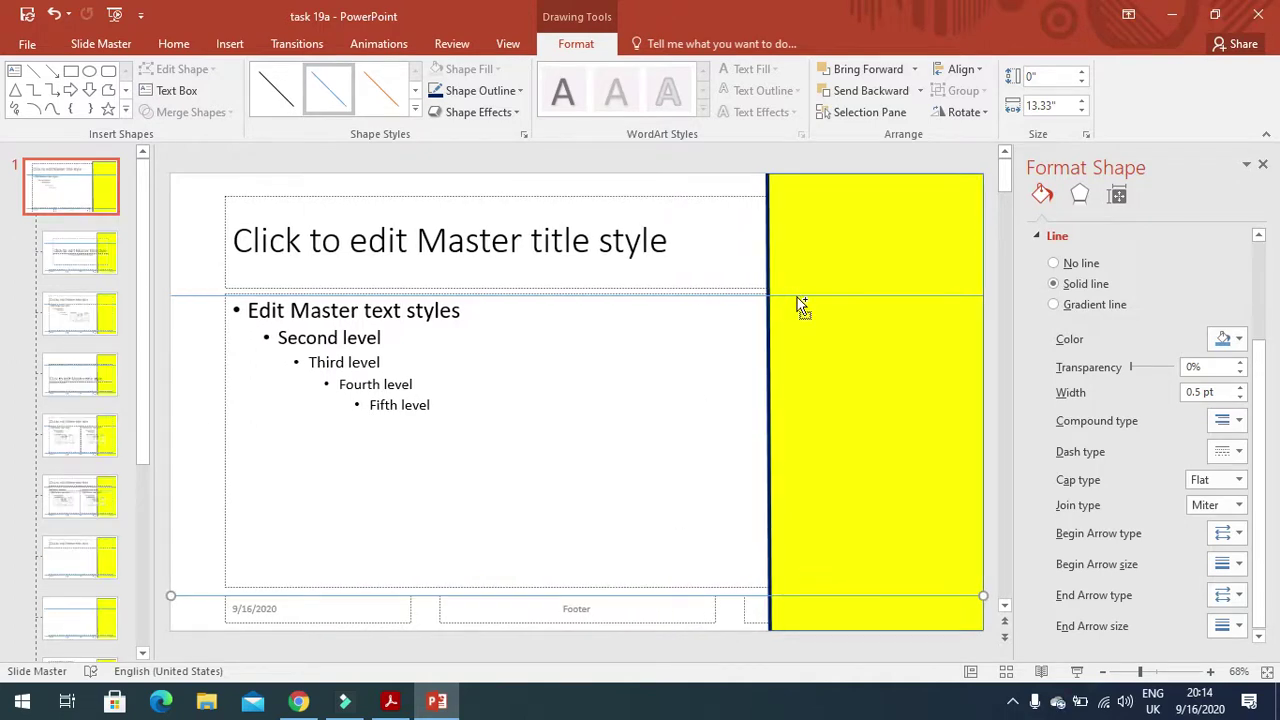
- Set both horizontal lines to a 4 pt width and color them dark blue
left_click(706, 297, "shift")
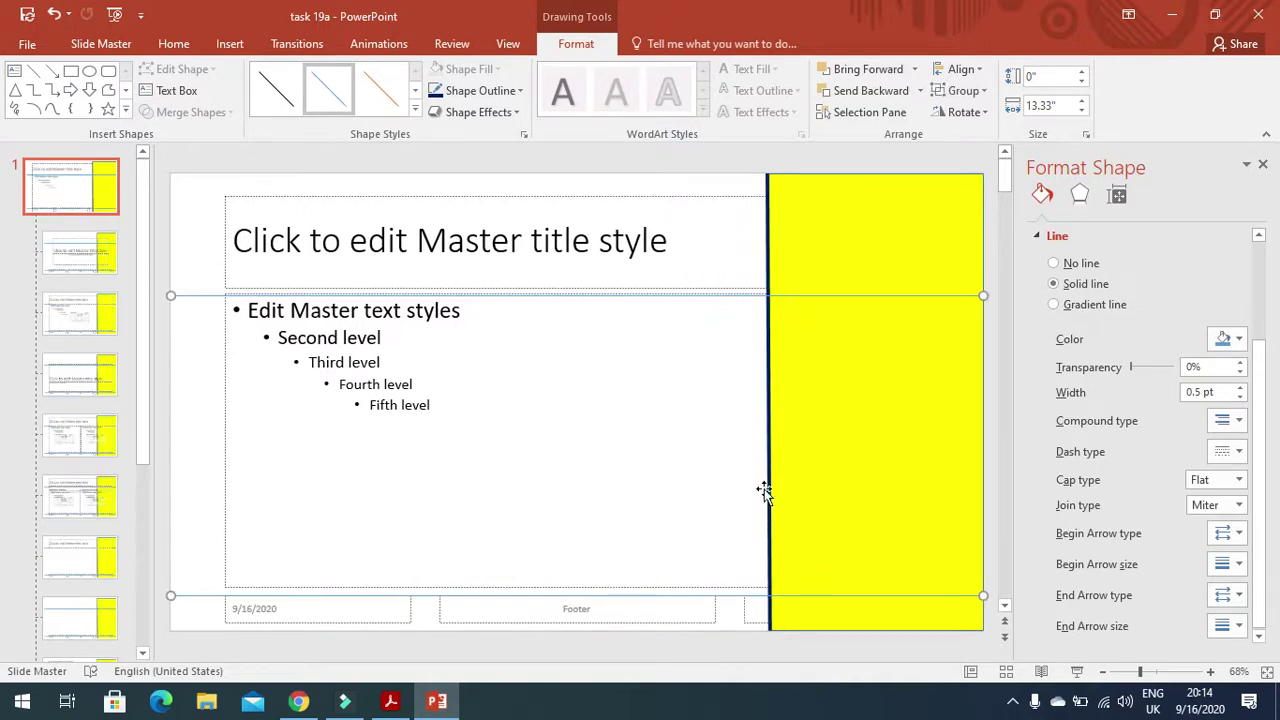
left_click_drag(1201, 393, 1176, 393)
type("4")
key("Return")
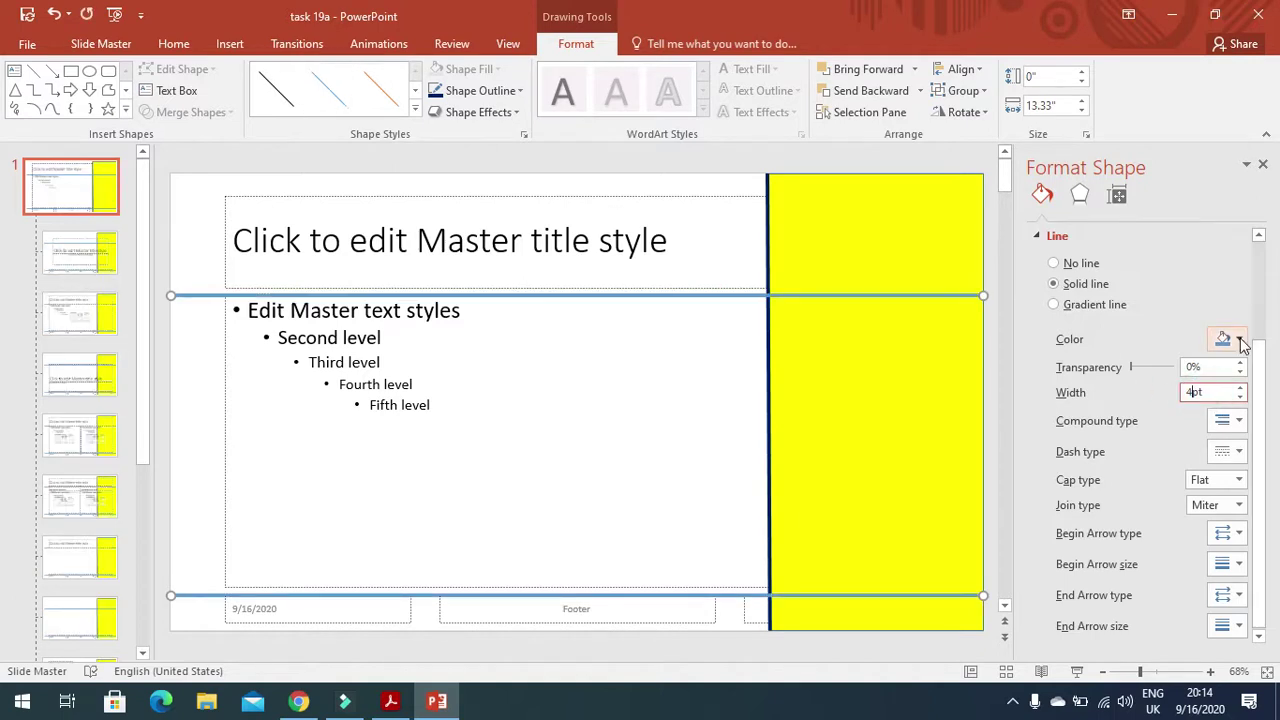
left_click(1238, 339)
left_click(1251, 486)
left_click(716, 522)
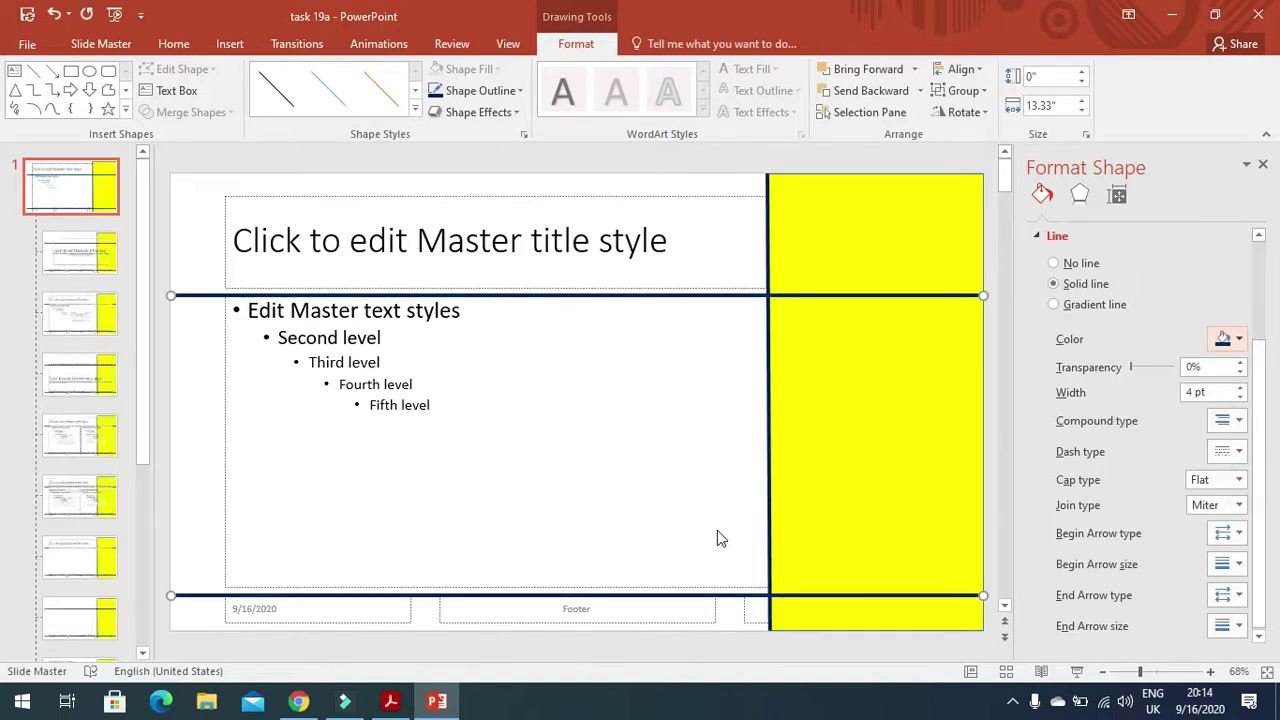
- Check the Task 19b instructions and sample layout in the textbook PDF in Adobe Acrobat Reader and return to PowerPoint
left_click(393, 701)
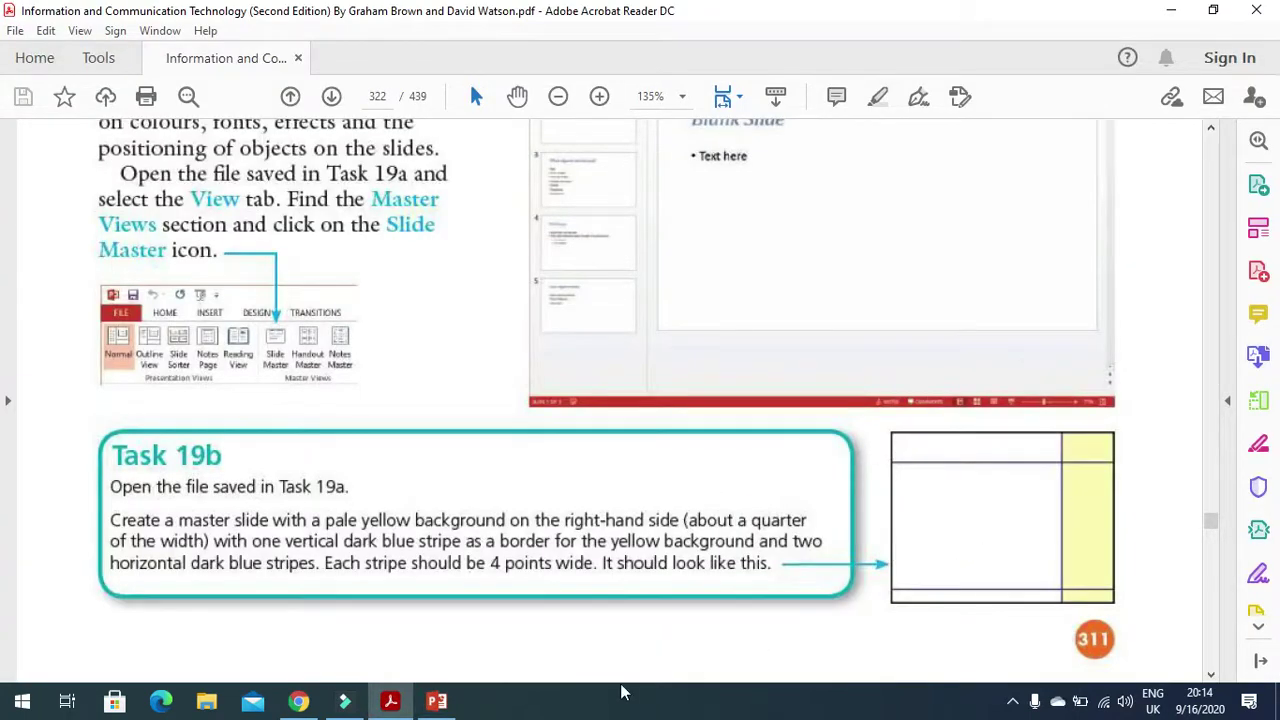
left_click(437, 701)
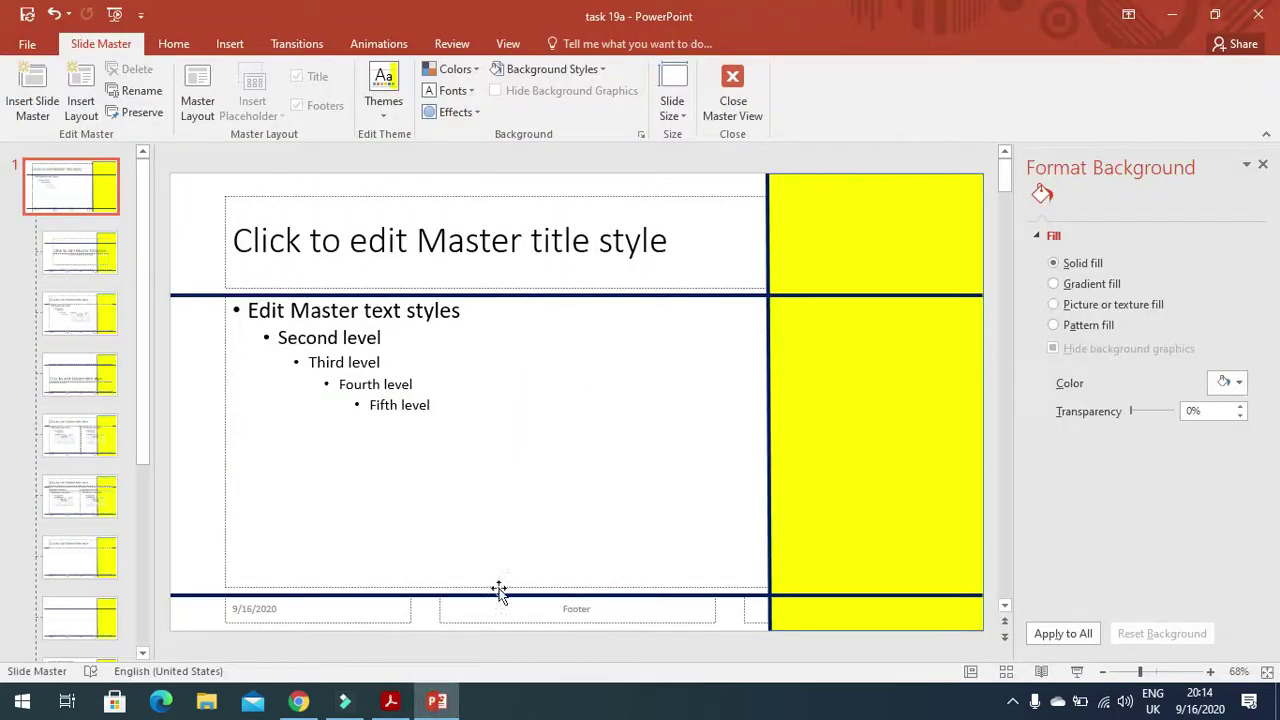